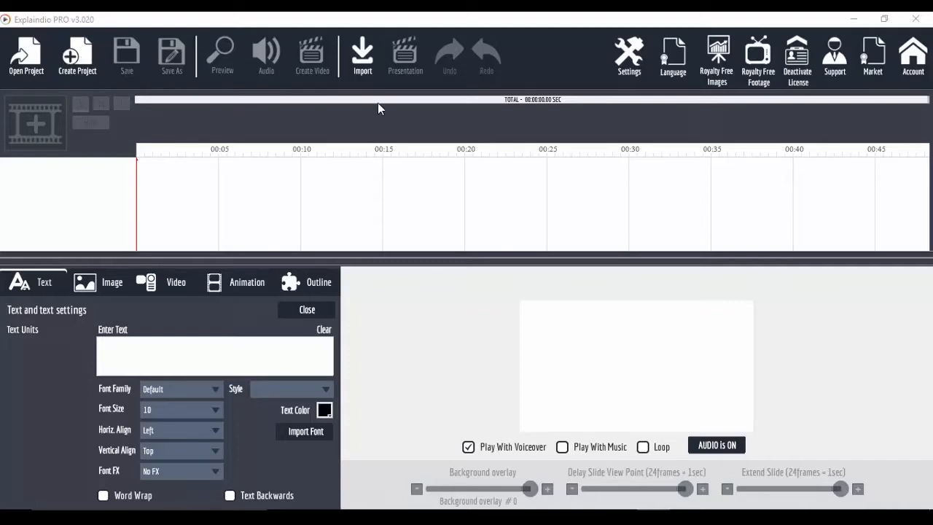
Create a new project named Demo and add a new scene to it.
left_click(77, 57)
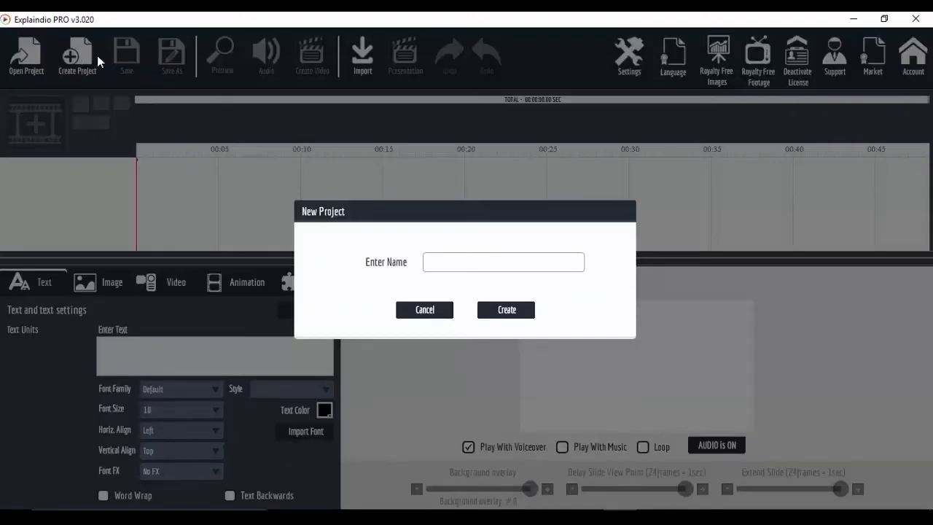
type("Demo")
left_click(521, 315)
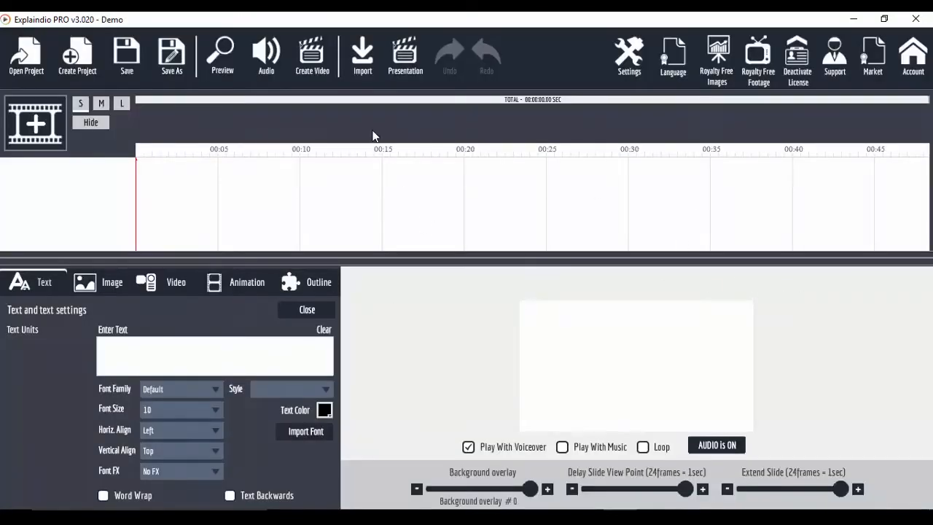
left_click(34, 127)
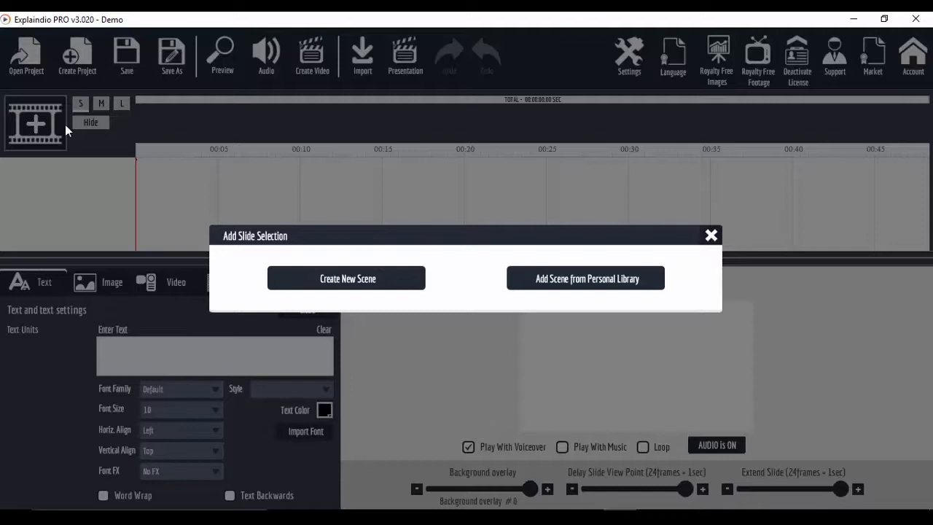
left_click(347, 279)
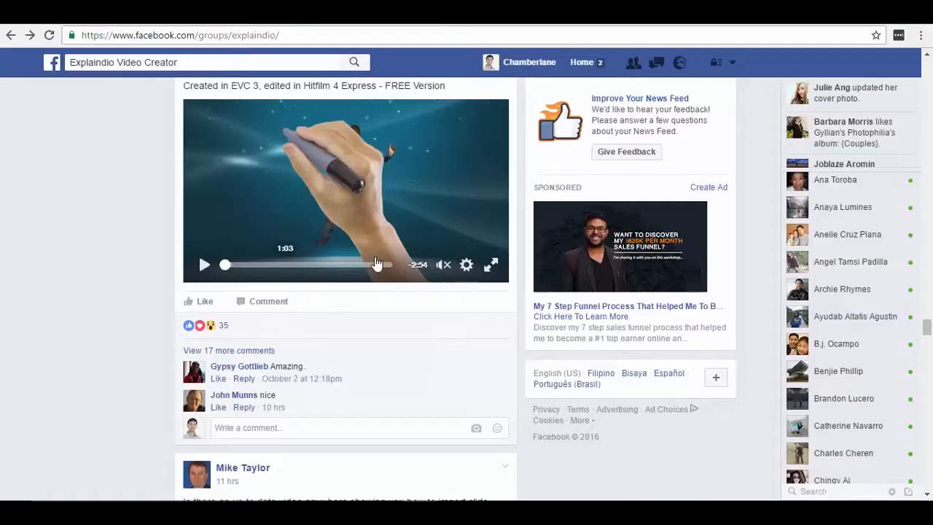
Switch to the Explaindio Video Creator group on Facebook and watch part of the sample video in the multiple-layers post.
scroll(394, 258, "up", 1)
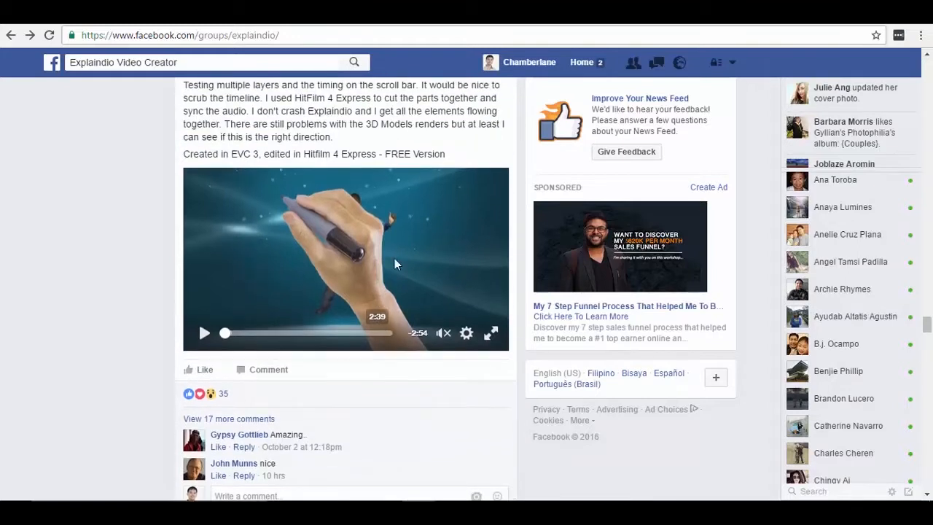
scroll(499, 286, "down", 1)
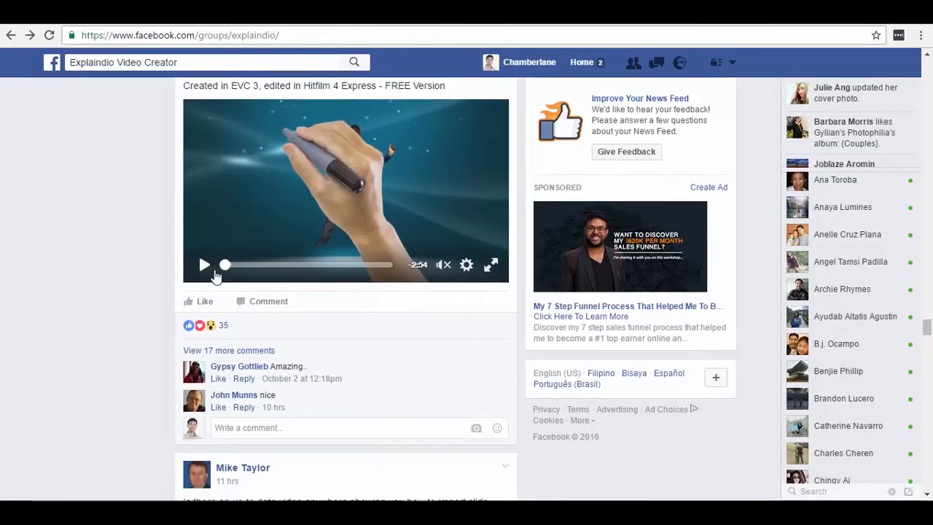
scroll(218, 269, "up", 1)
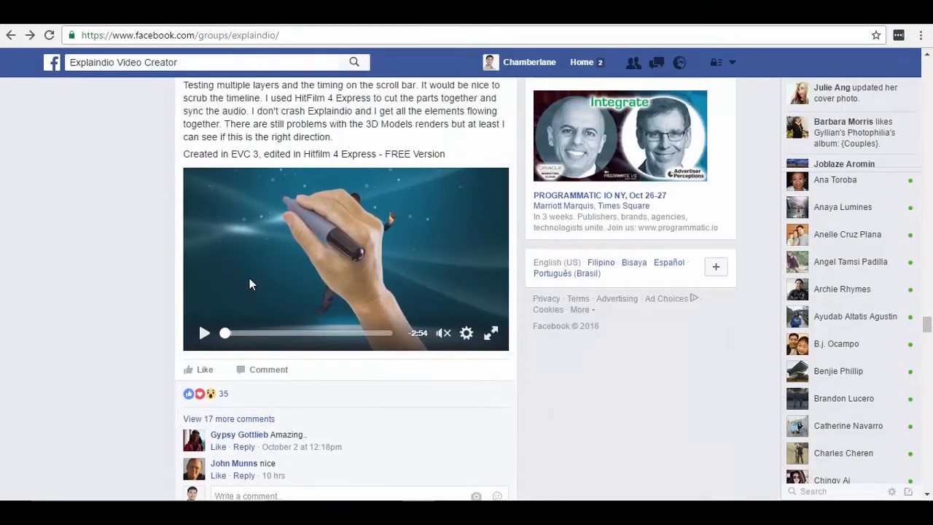
left_click(204, 333)
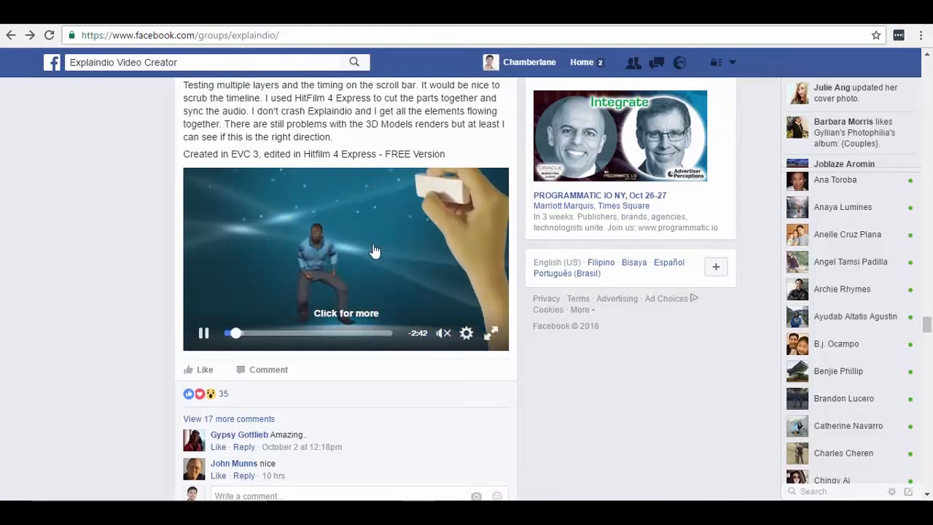
left_click(256, 333)
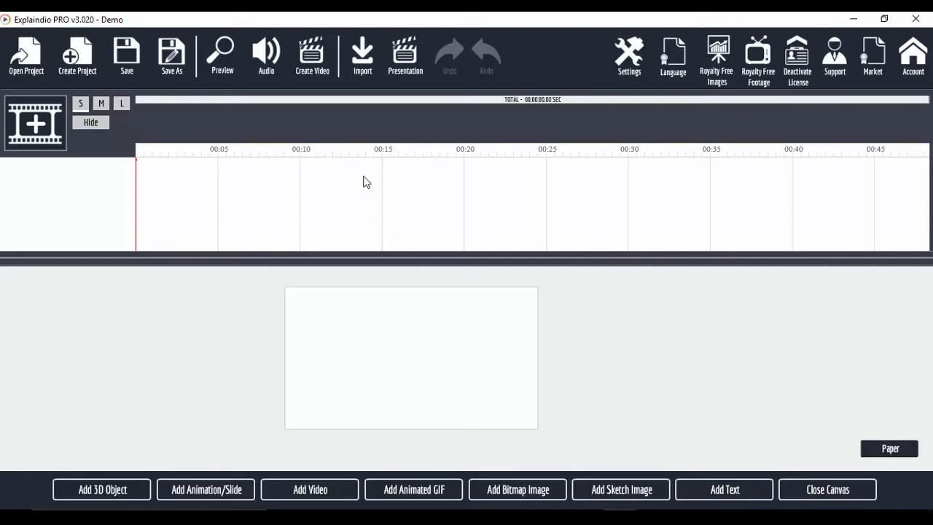
In Explaindio, add the clock sketch image from the Personal Library, enlarge it and place it in the canvas's upper centre.
left_click(631, 493)
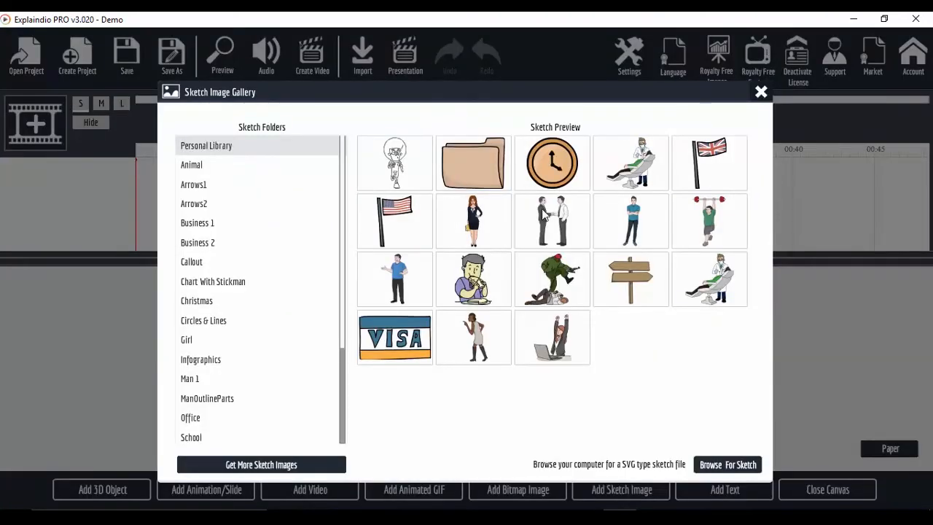
left_click(560, 169)
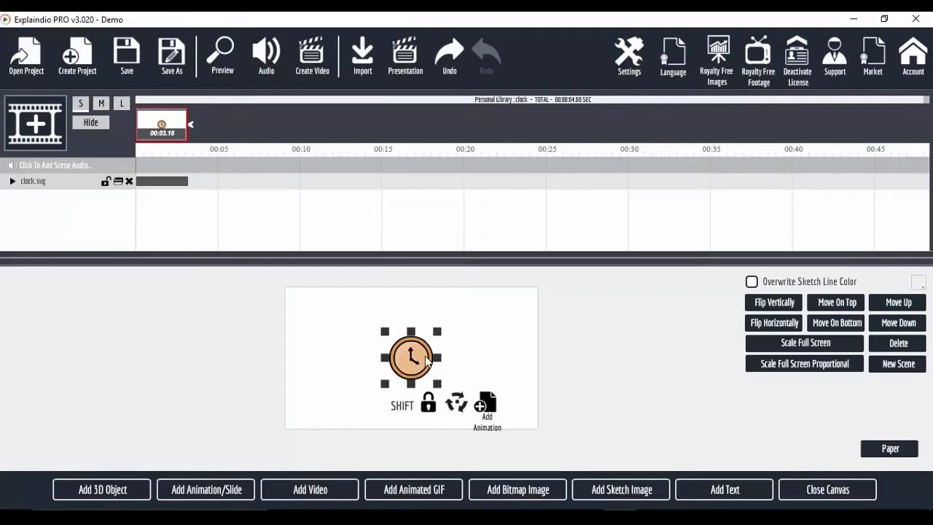
left_click_drag(428, 360, 442, 342)
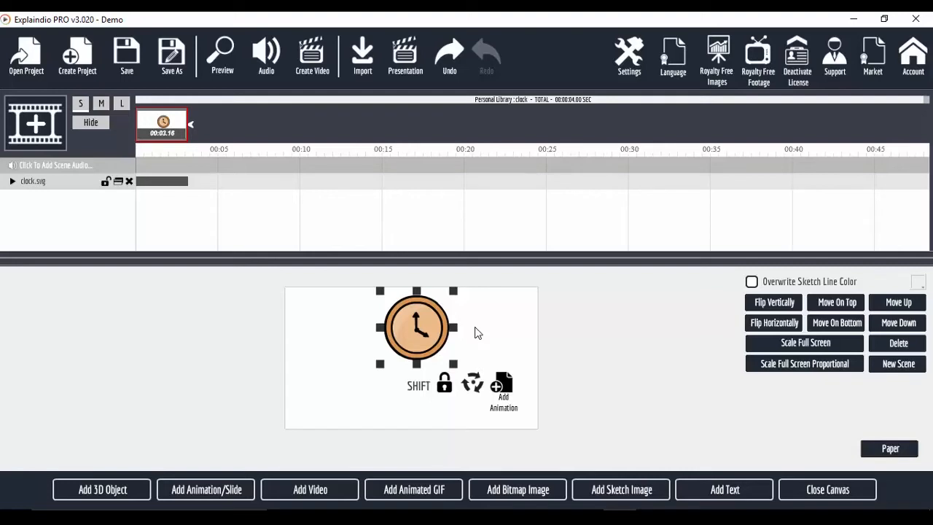
left_click_drag(404, 318, 399, 334)
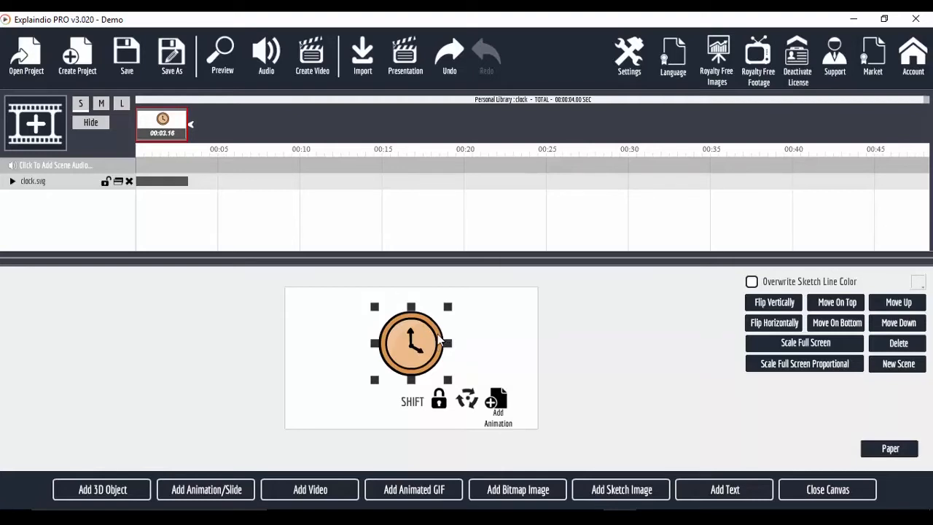
left_click_drag(440, 339, 443, 325)
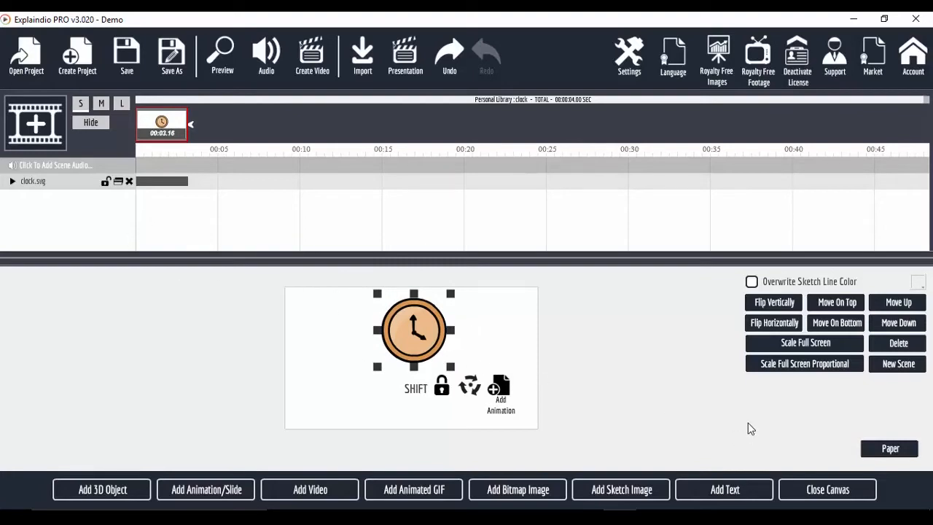
Add a text element below the clock reading "Time is Running Out!".
left_click(726, 492)
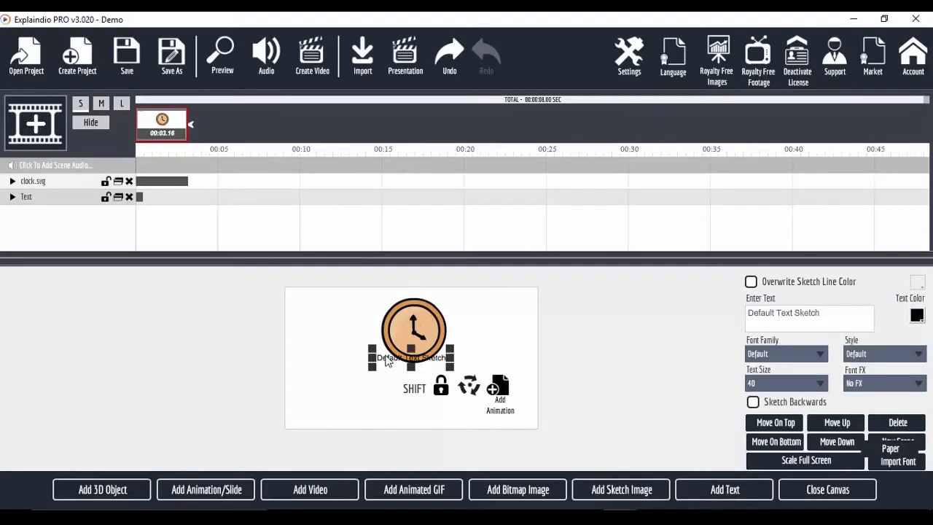
left_click_drag(438, 365, 437, 399)
left_click_drag(822, 313, 692, 301)
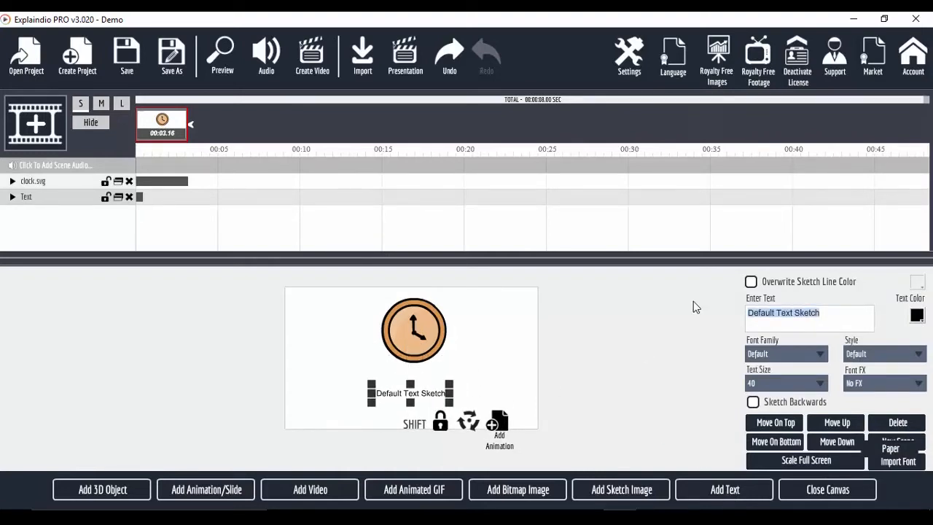
type("Time is Runnin")
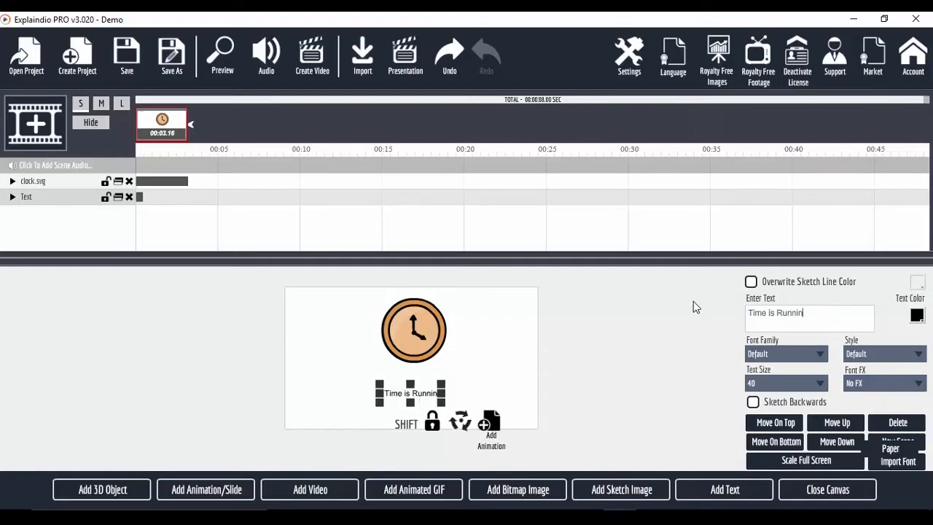
type("g Out!")
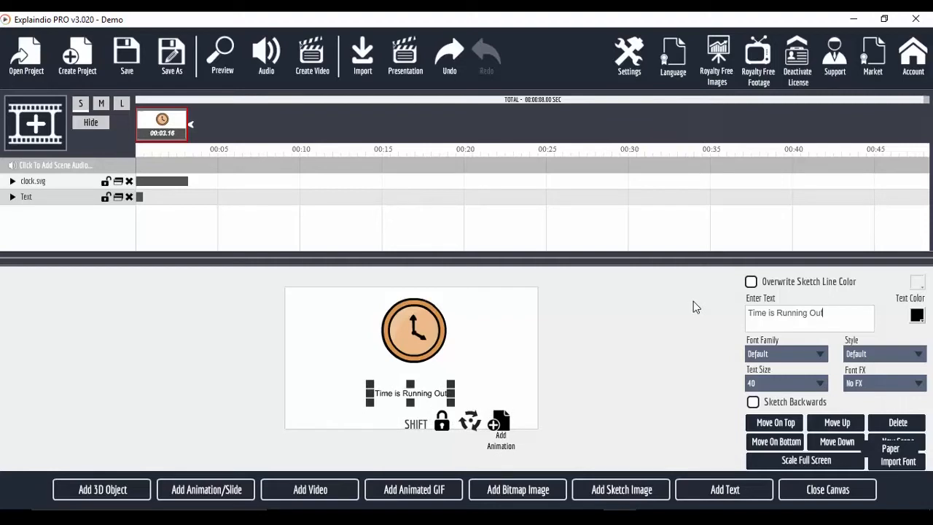
Set the text size to 65 and centre the text beneath the clock.
left_click(786, 383)
scroll(772, 448, "down", 3)
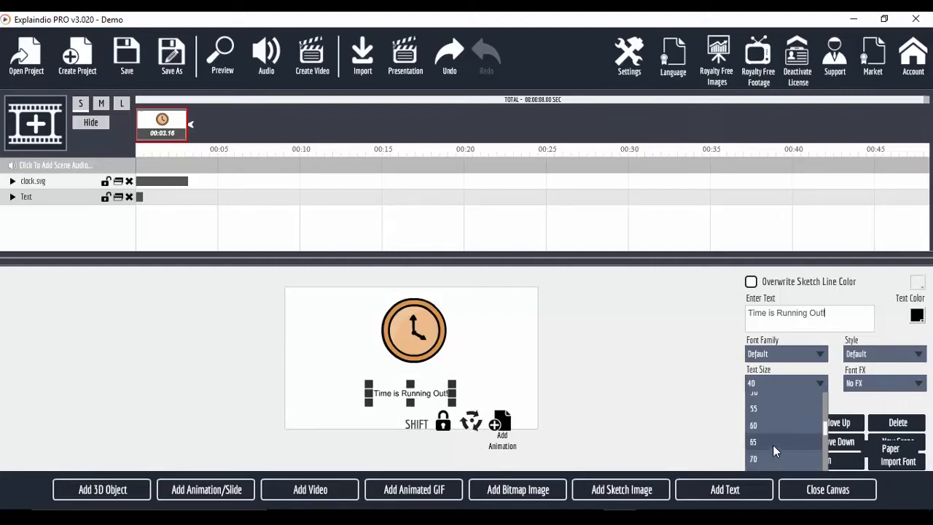
left_click(773, 442)
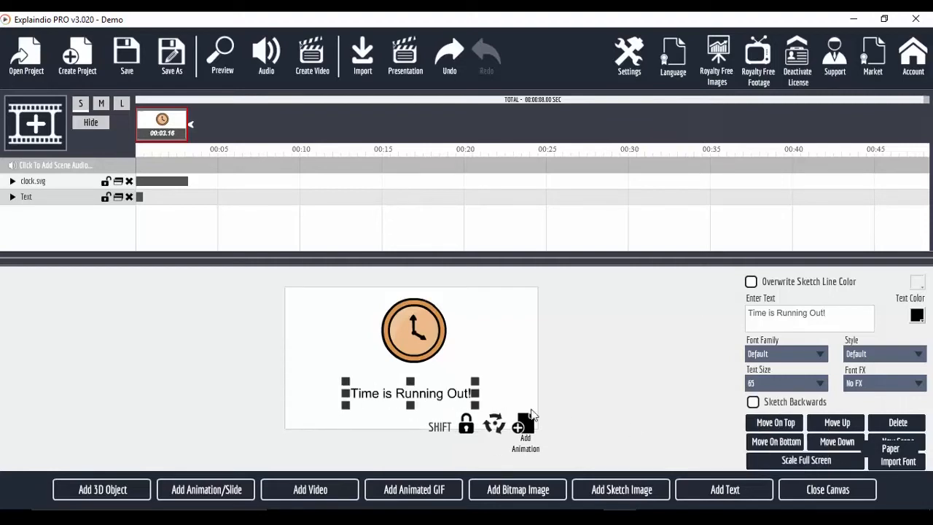
left_click_drag(461, 392, 464, 397)
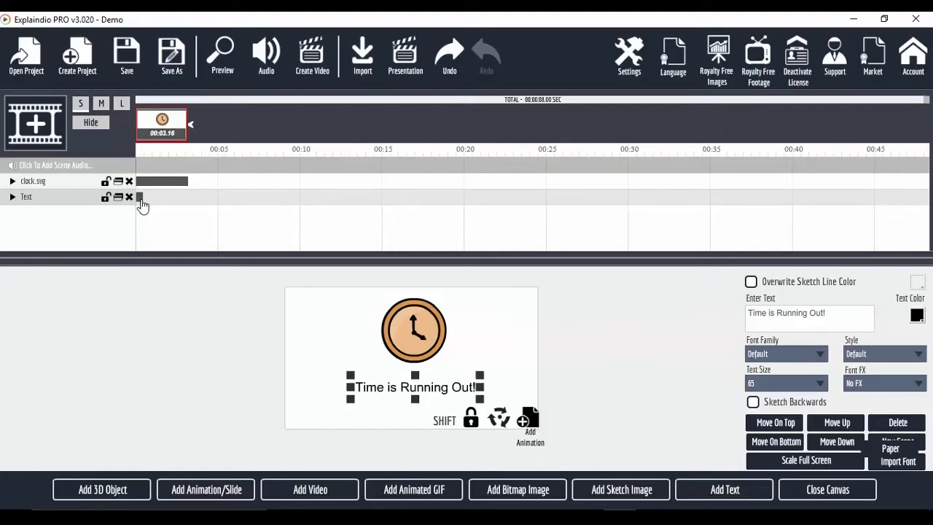
Apply the Slide From Left Zoom animation preset to the text layer, preview the scene and return to the canvas.
left_click_drag(144, 205, 188, 208)
left_click_drag(185, 198, 138, 201)
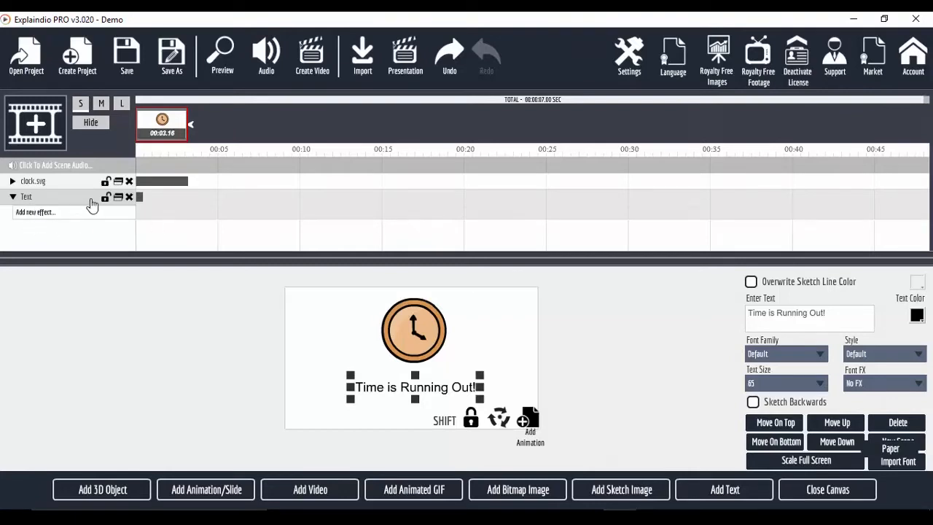
left_click(35, 214)
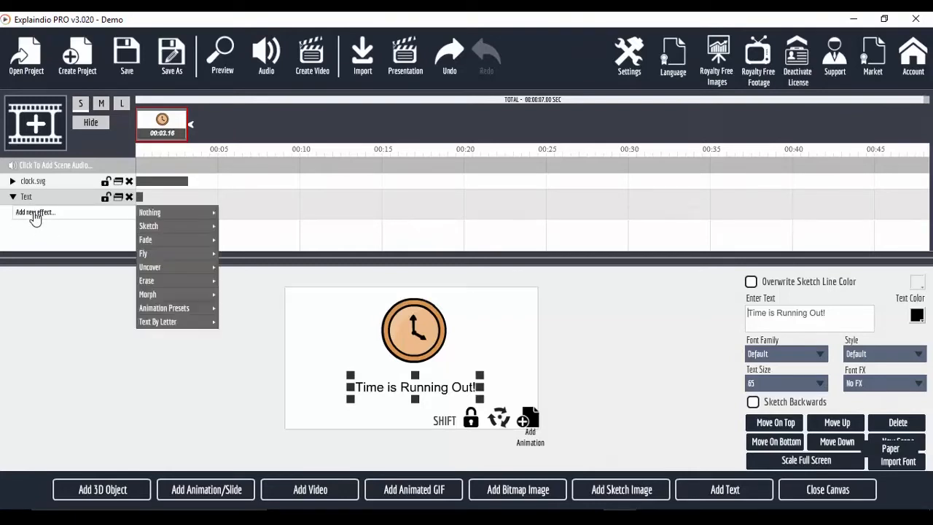
mouse_move(167, 216)
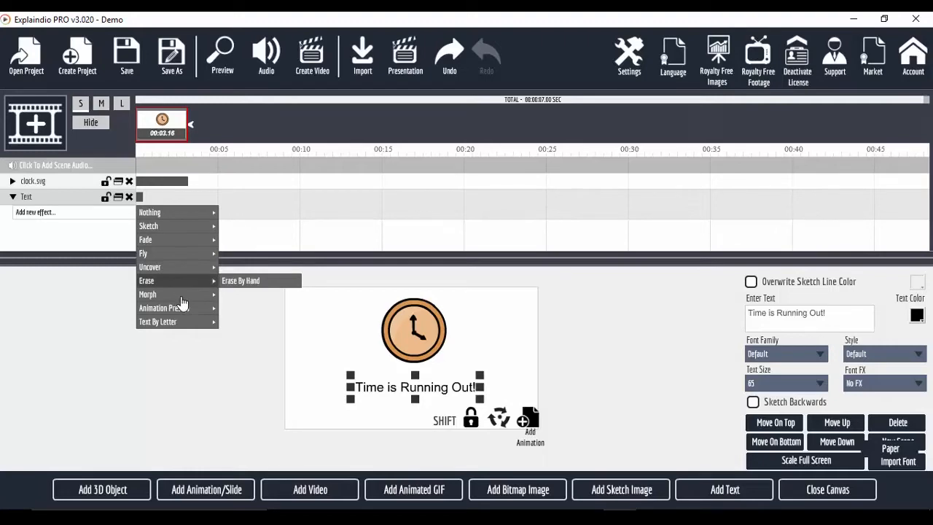
mouse_move(184, 315)
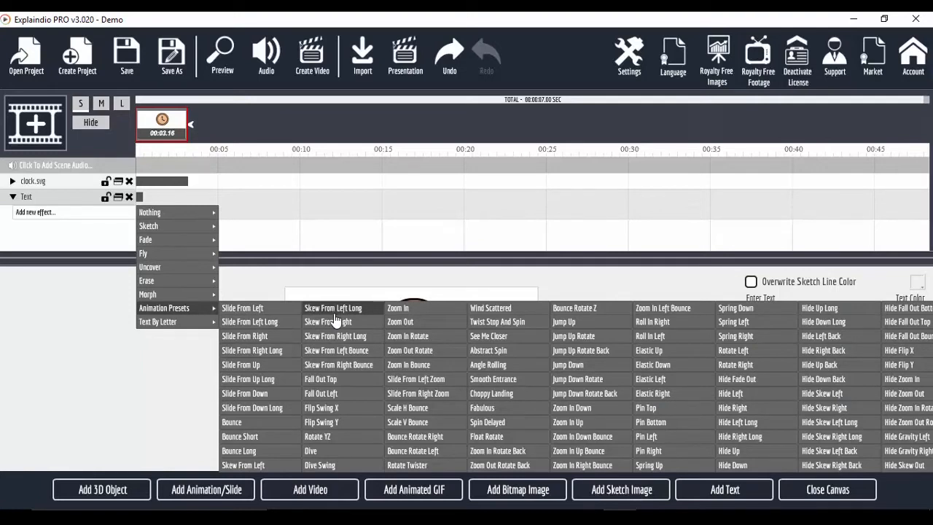
left_click(441, 383)
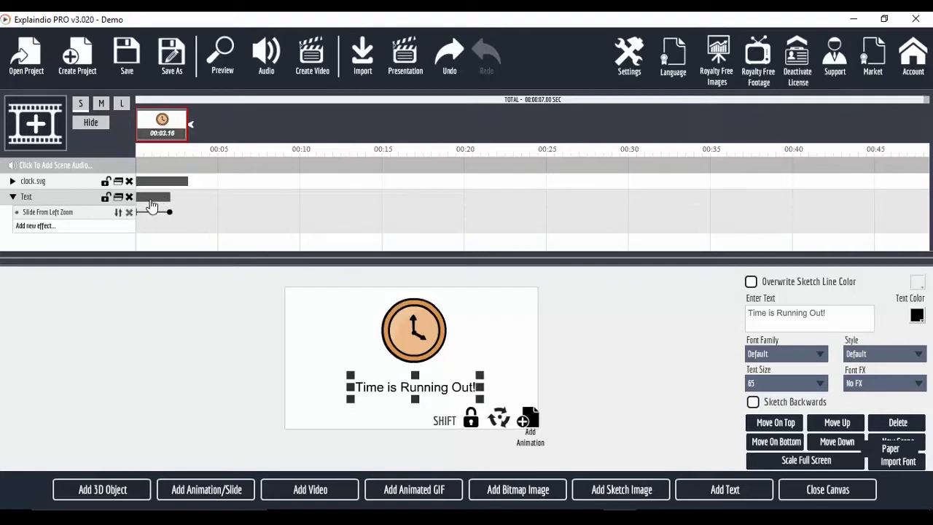
left_click(839, 497)
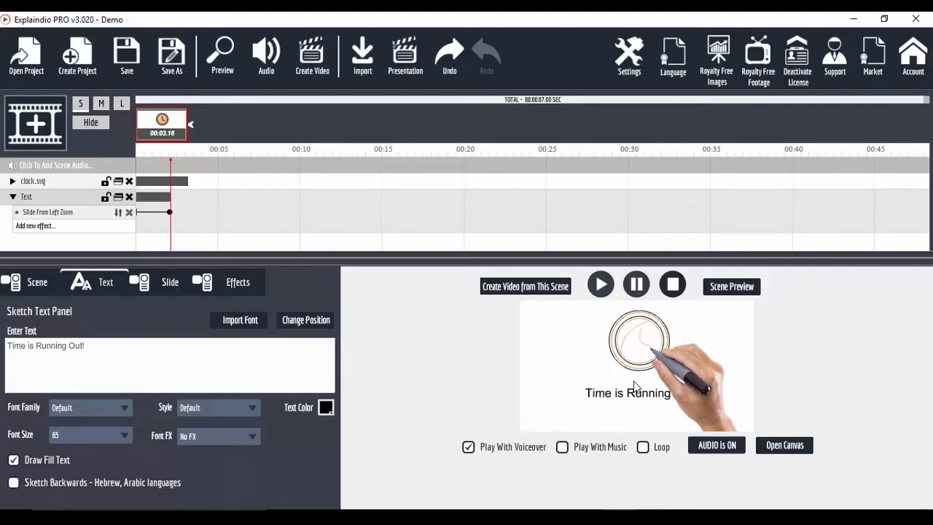
left_click(784, 444)
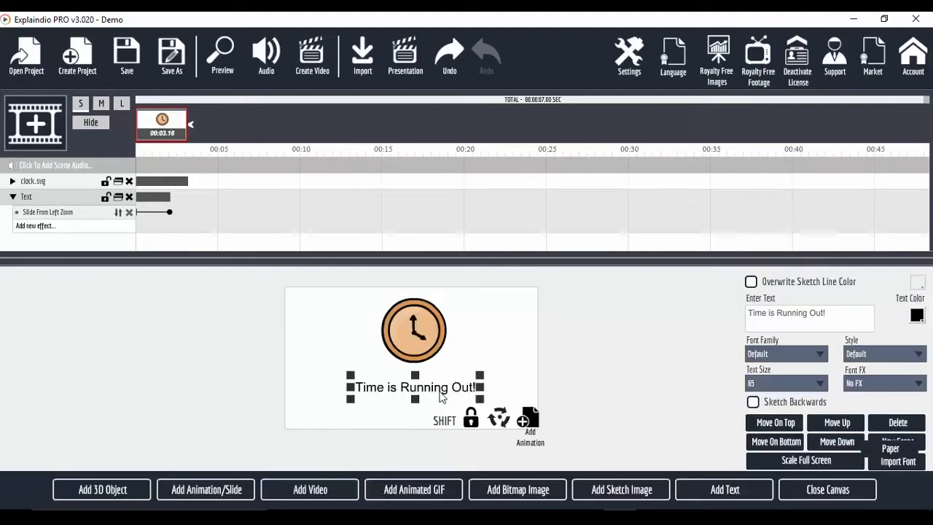
Try a Fade Out effect on the text, shortened to bring the scene to 4.87 seconds, and preview it.
left_click(33, 225)
mouse_move(201, 262)
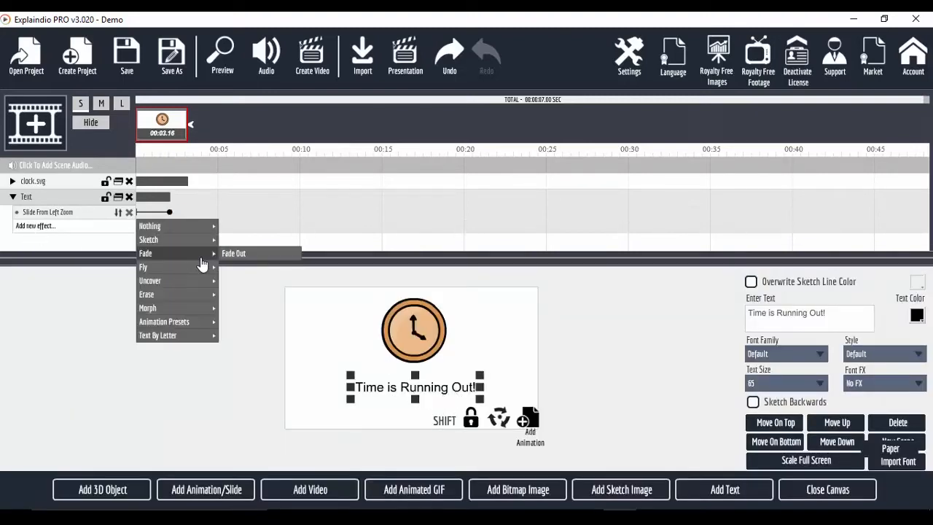
left_click(235, 254)
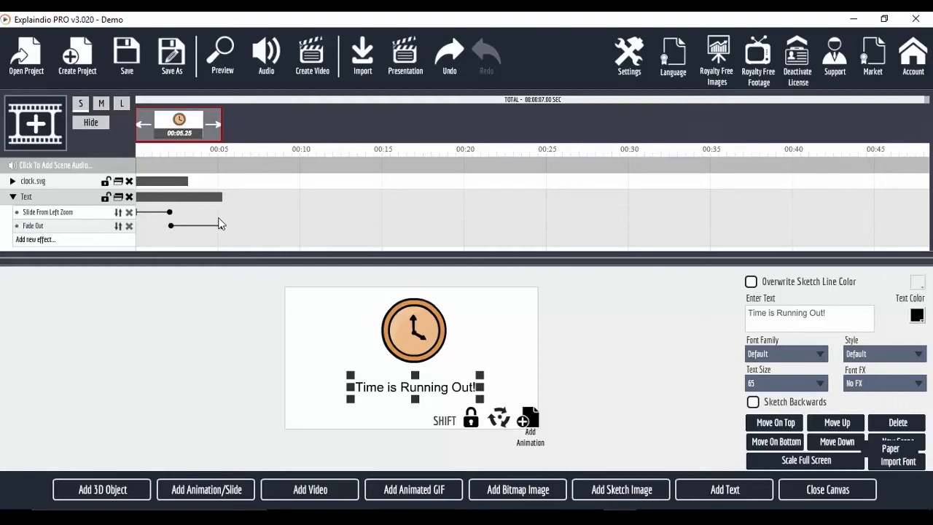
left_click_drag(221, 225, 215, 225)
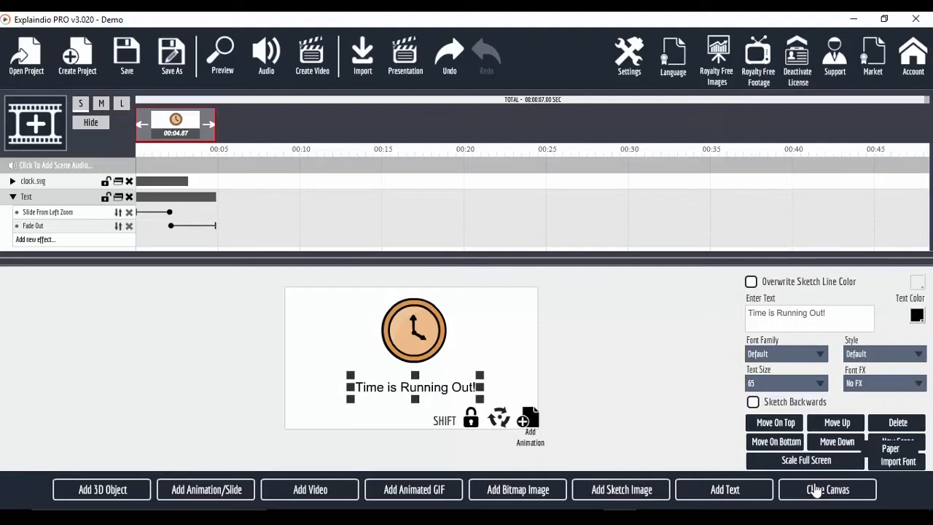
left_click(814, 490)
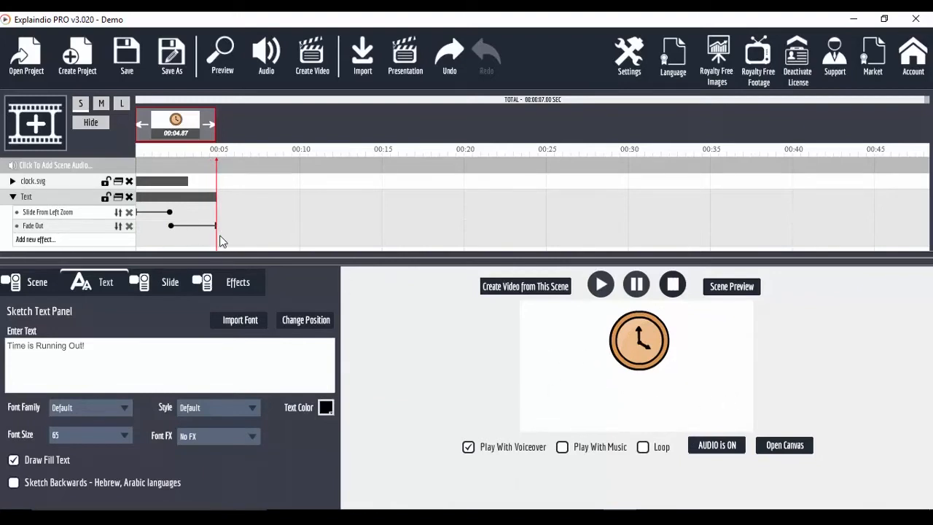
left_click(784, 445)
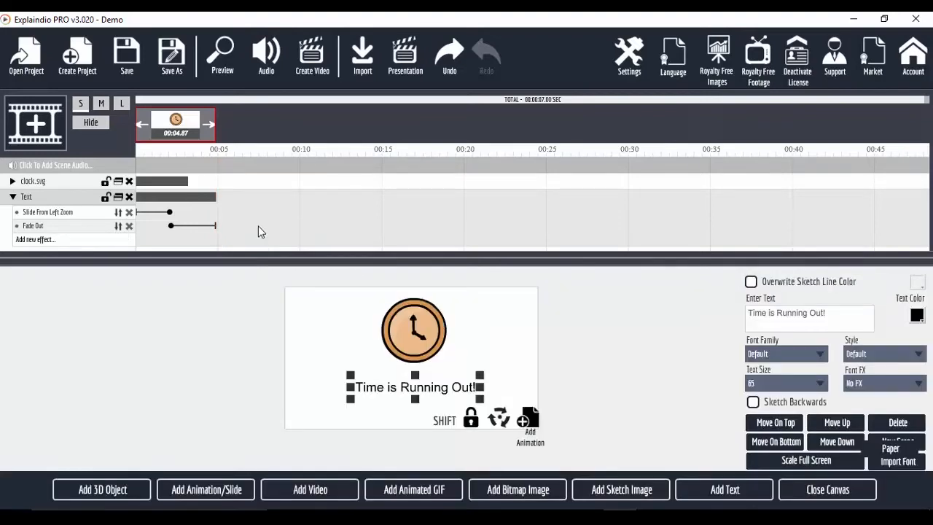
Remove the Fade Out effect from the text layer and collapse the layer's effects list.
left_click(129, 227)
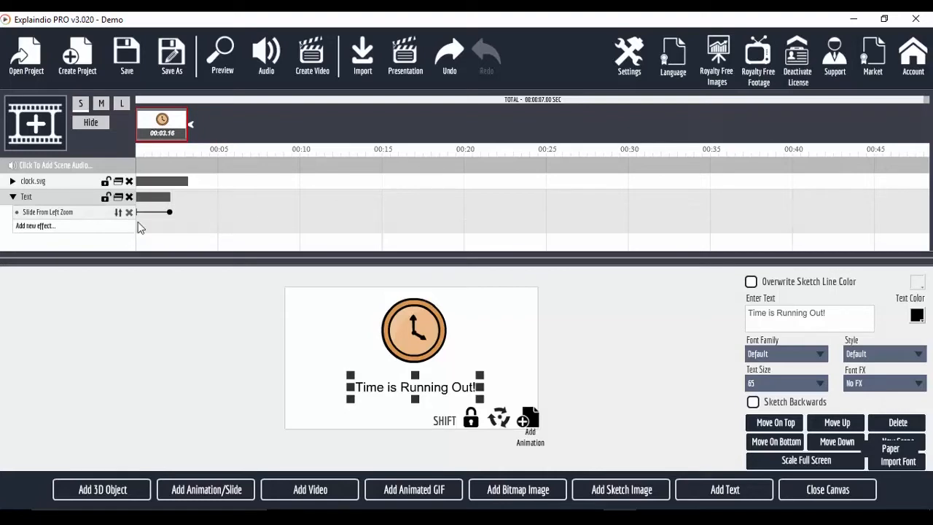
left_click(67, 231)
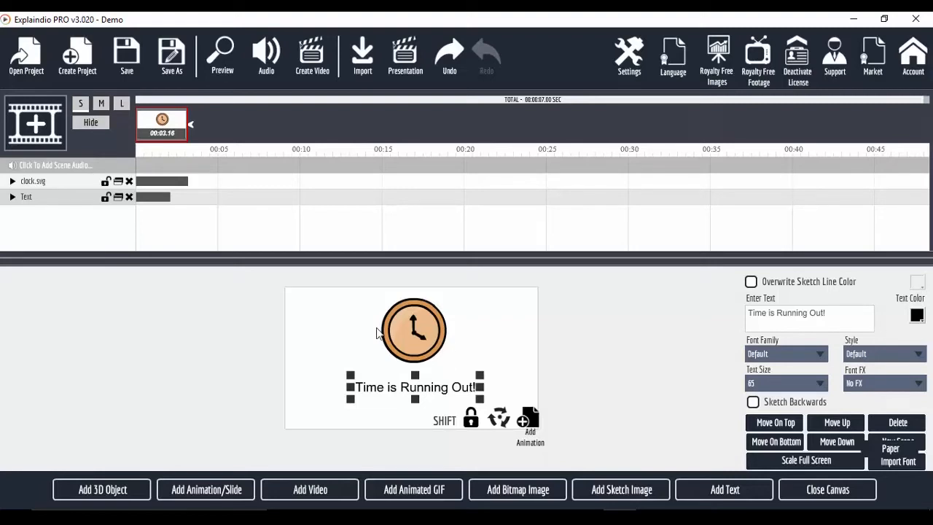
Add Music Loop001 from the 500-Music-Loops folder on Local Disk (D:) as the scene's audio.
left_click(92, 167)
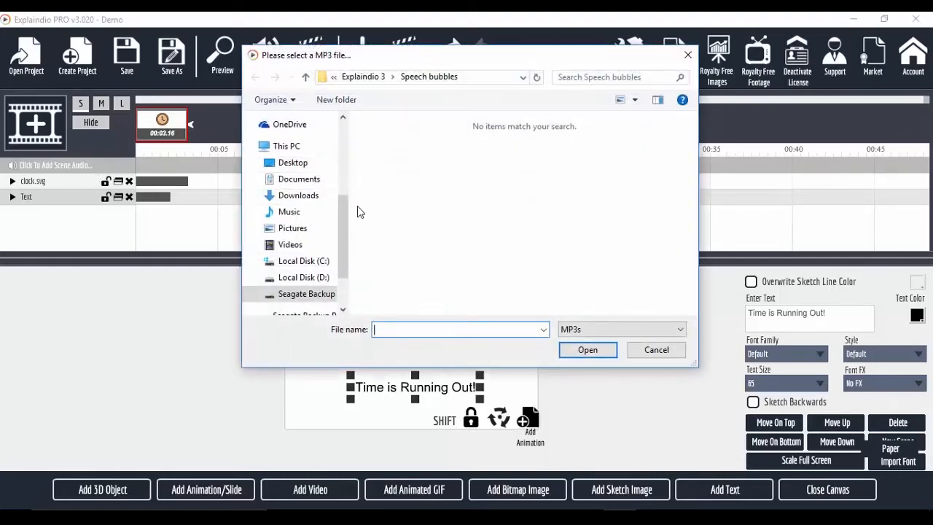
left_click(318, 280)
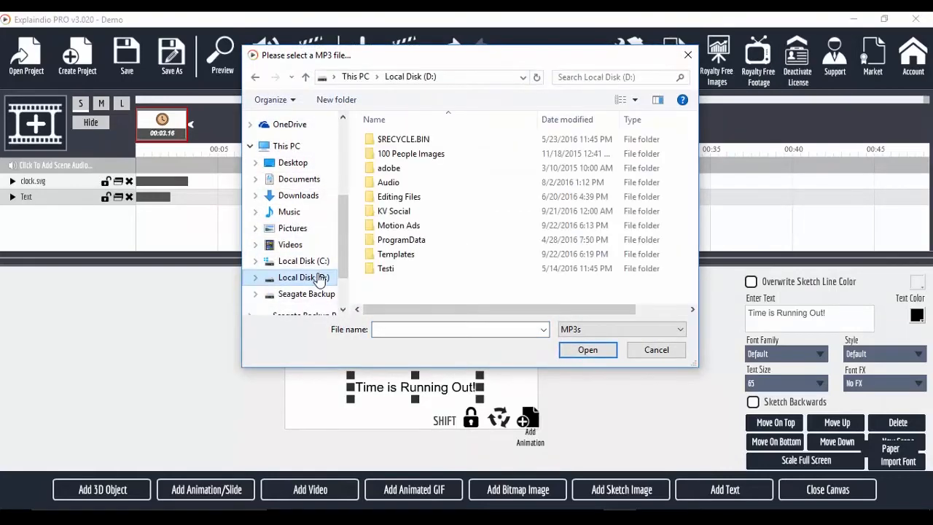
double_click(414, 181)
double_click(430, 140)
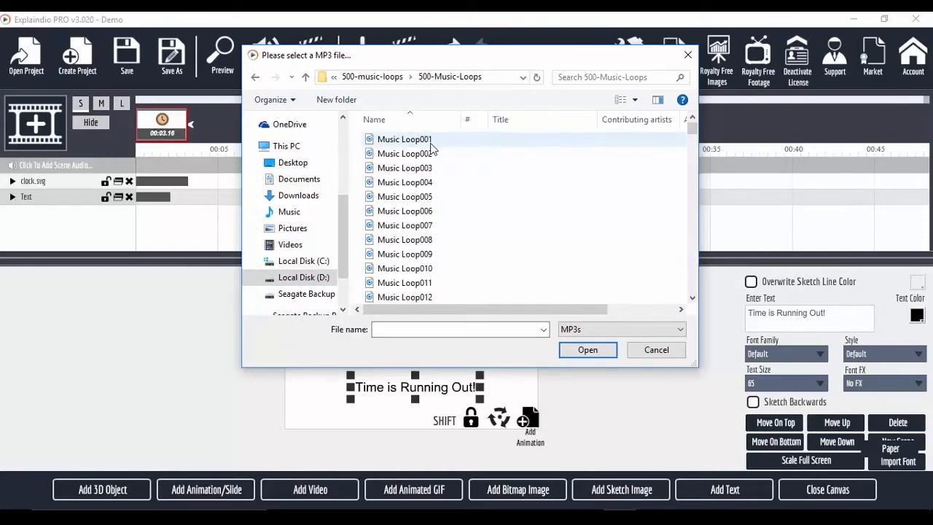
left_click(414, 139)
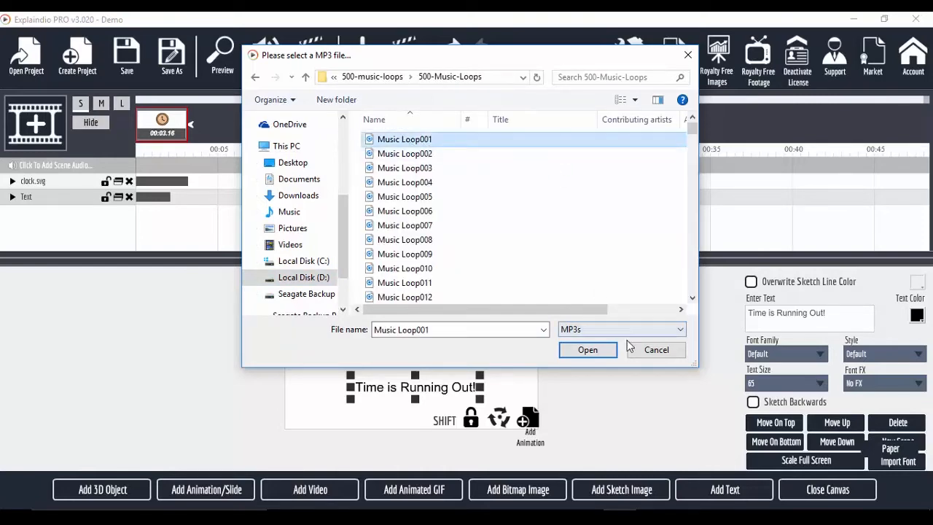
left_click(588, 349)
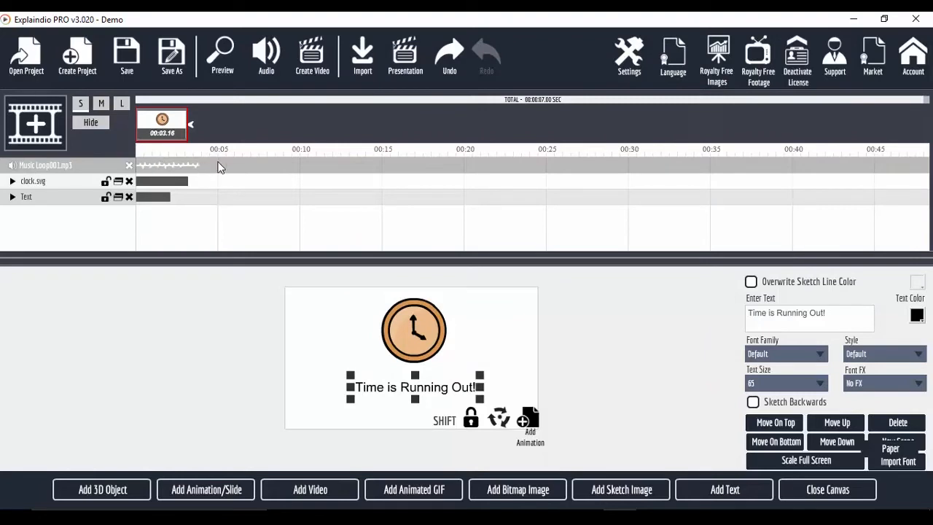
Shorten the clock's Sketch By Hand effect to bring the scene to 2.08 seconds, and preview the scene.
left_click(13, 182)
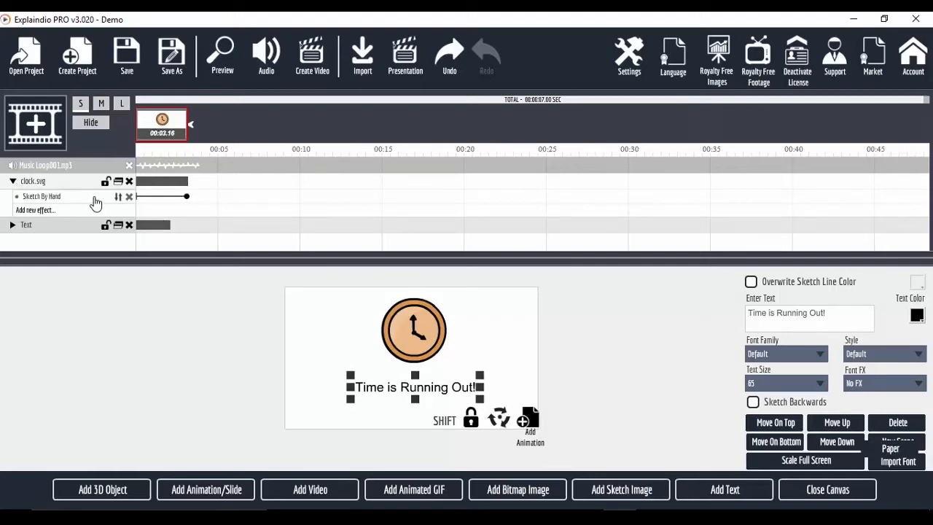
left_click_drag(186, 197, 153, 198)
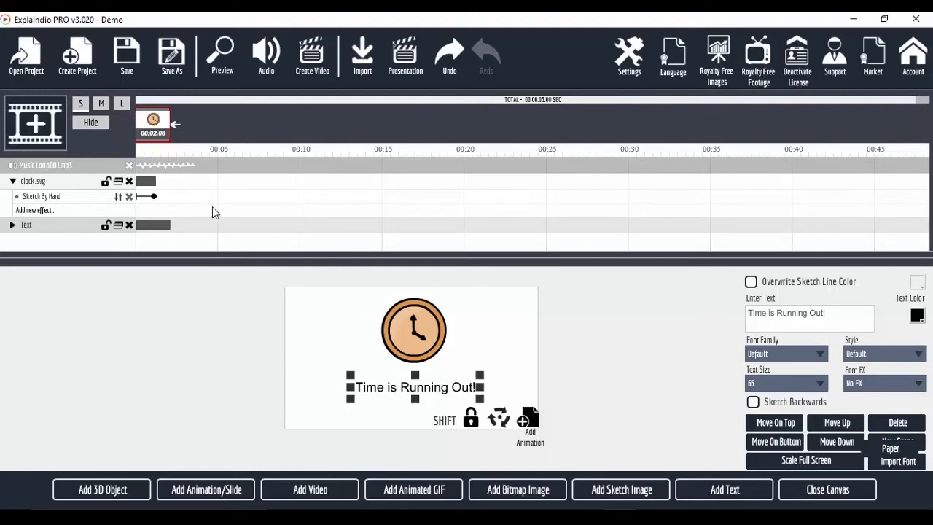
left_click(827, 490)
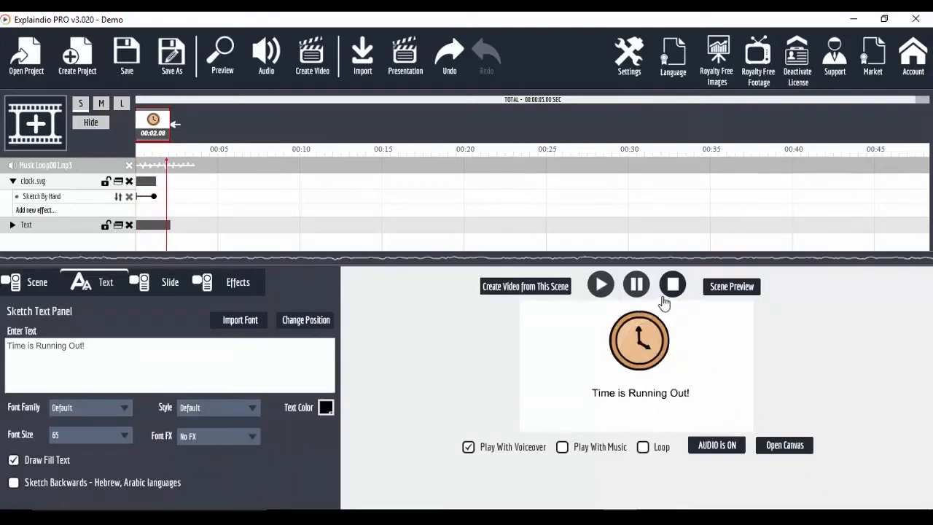
Set the pause after the text's Slide From Left Zoom effect to 48 frames (2 seconds) and return to the canvas.
left_click(208, 289)
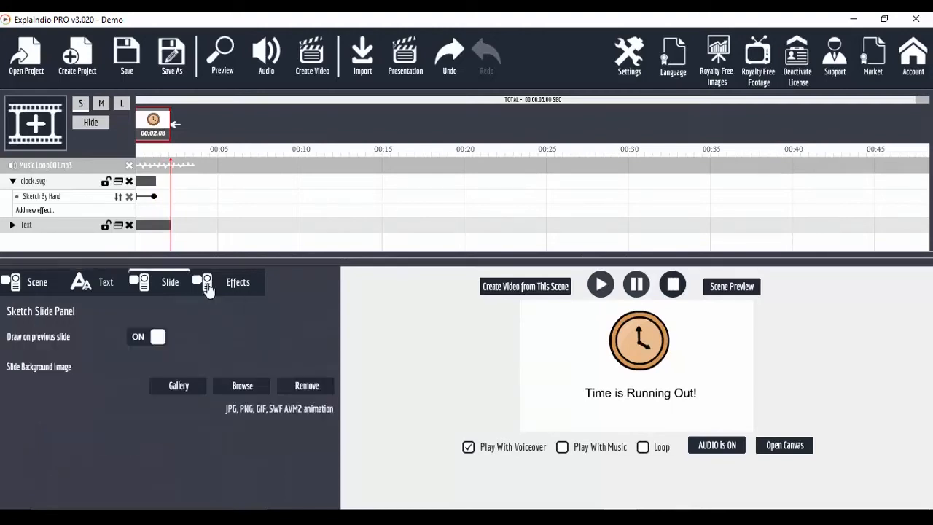
left_click(228, 284)
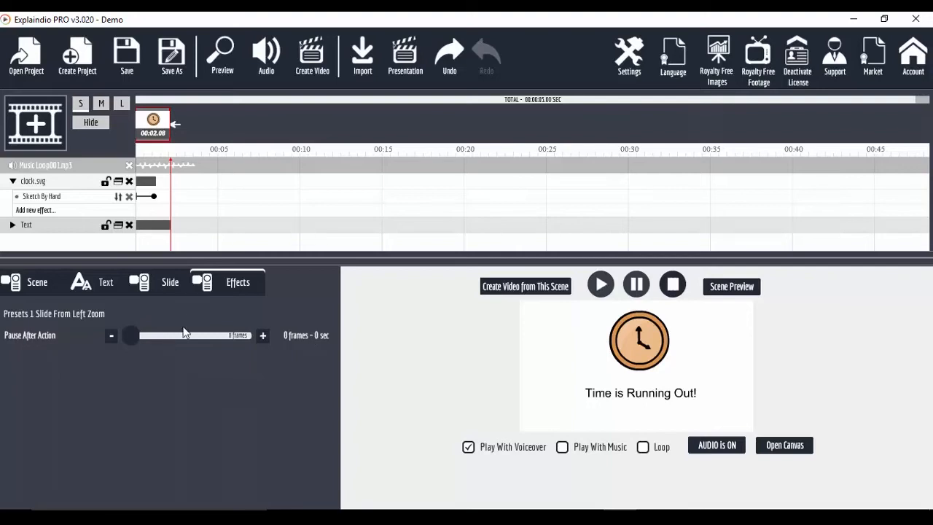
mouse_move(129, 338)
left_mouse_down()
mouse_move(147, 340)
mouse_move(142, 351)
left_mouse_up()
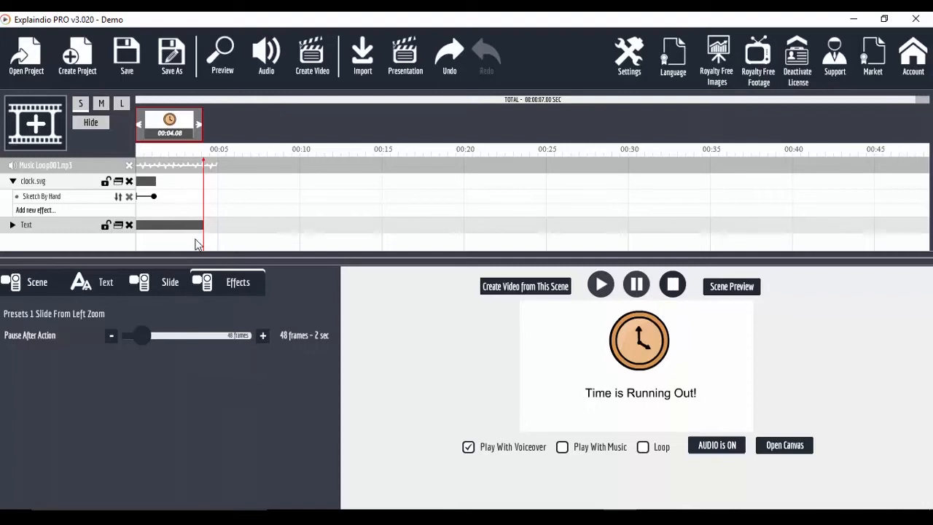
left_click(785, 444)
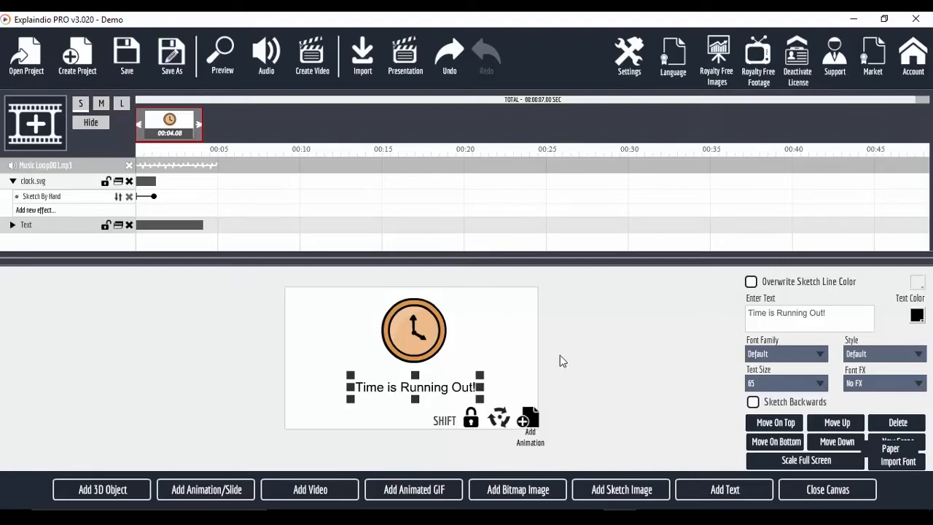
Create a new scene and add the Video Rubix Members Hub Logo image from local storage with the Don't Sketch option enabled.
left_click(29, 125)
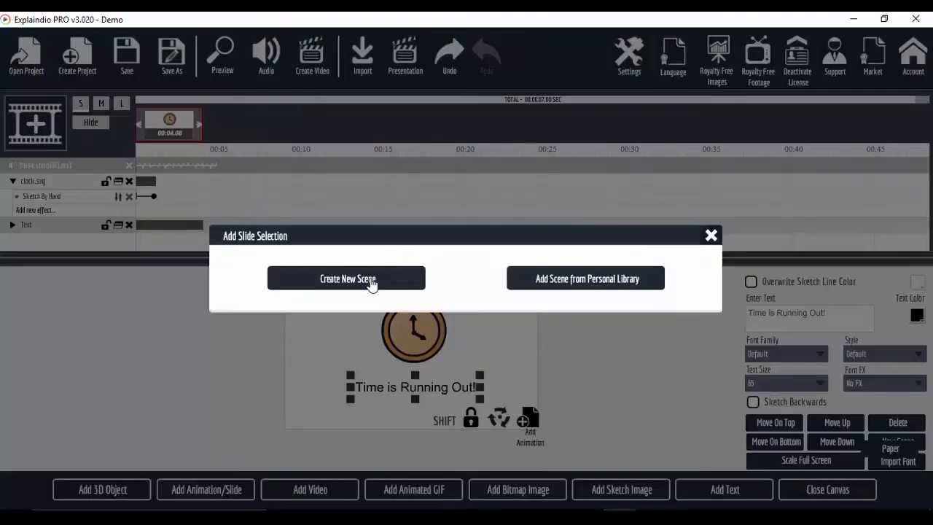
left_click(371, 281)
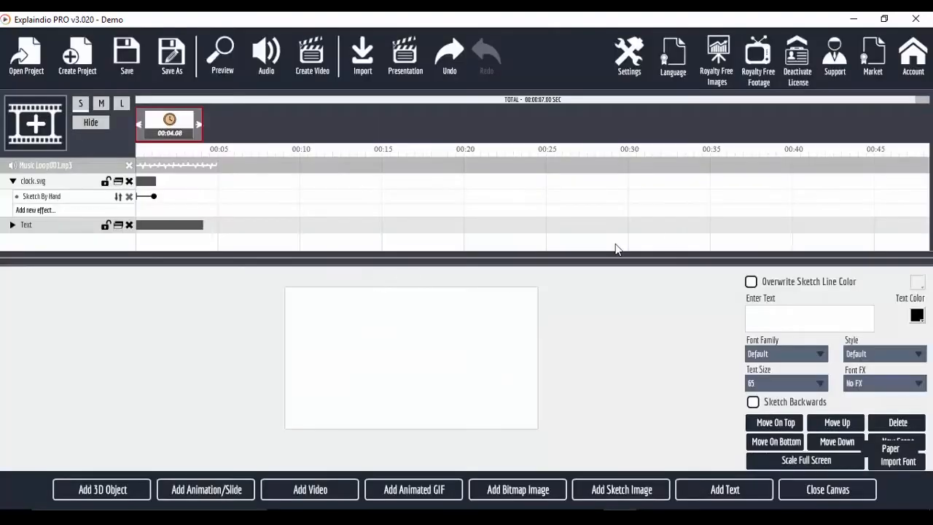
left_click(523, 496)
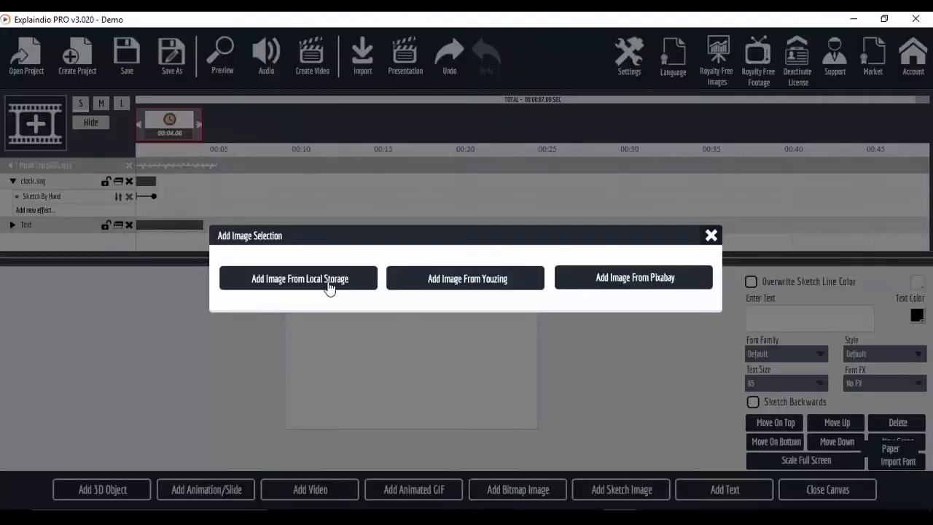
left_click(302, 288)
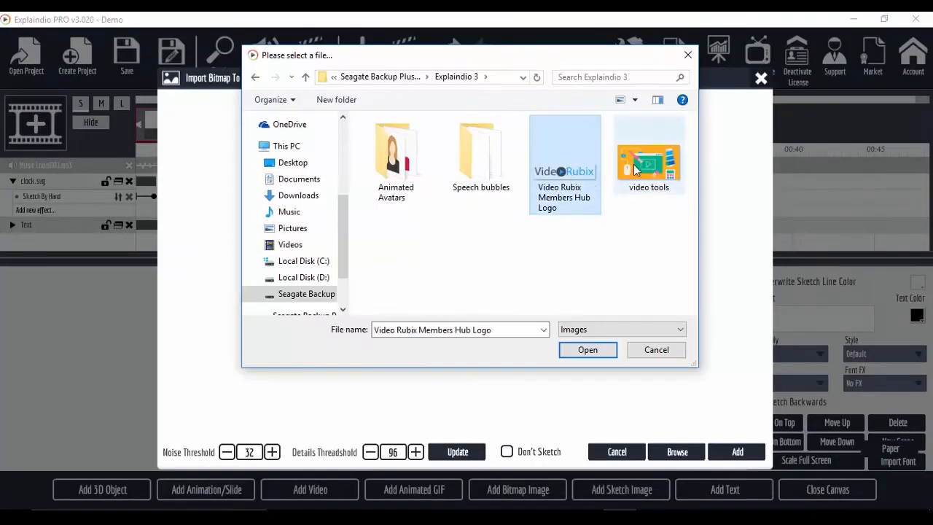
left_click(588, 350)
left_click(507, 452)
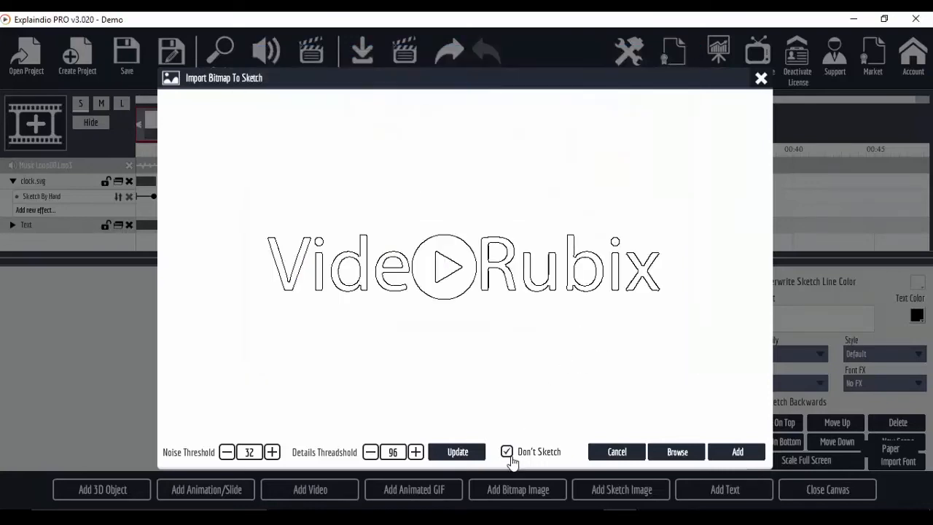
left_click(748, 452)
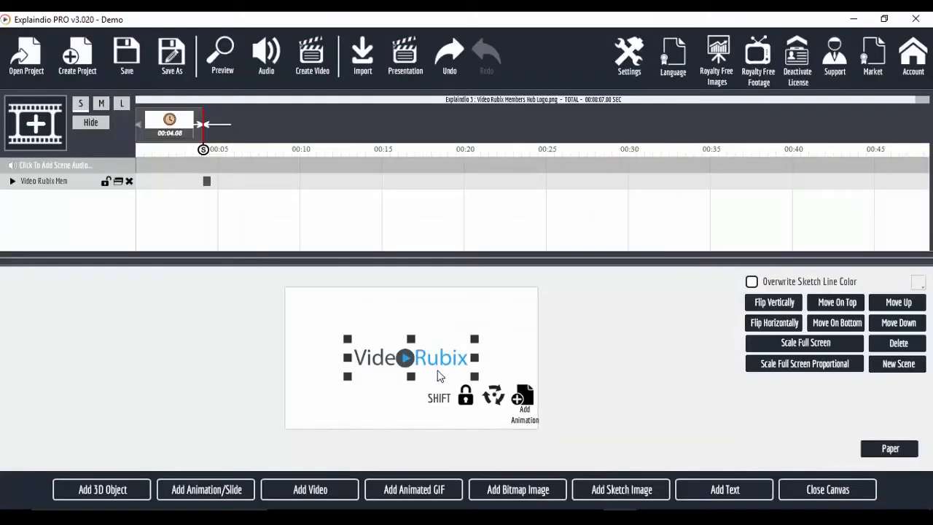
Enlarge the logo slightly on the canvas, apply a Fly In effect to it and preview the scene.
scroll(439, 355, "up", 4)
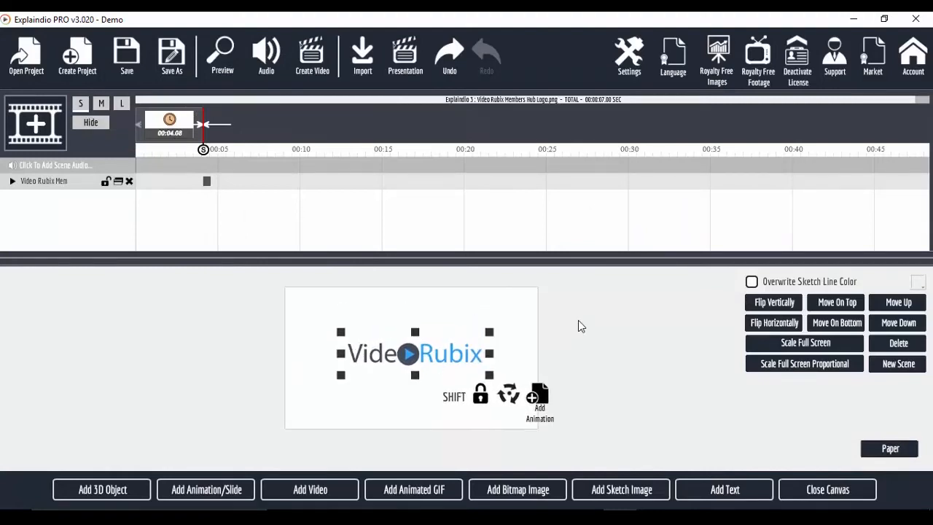
left_click(12, 187)
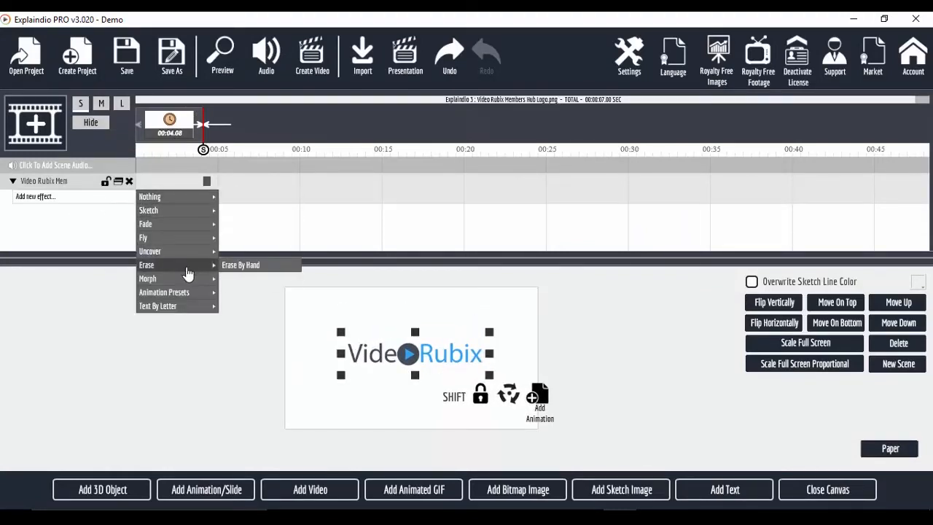
left_click(230, 238)
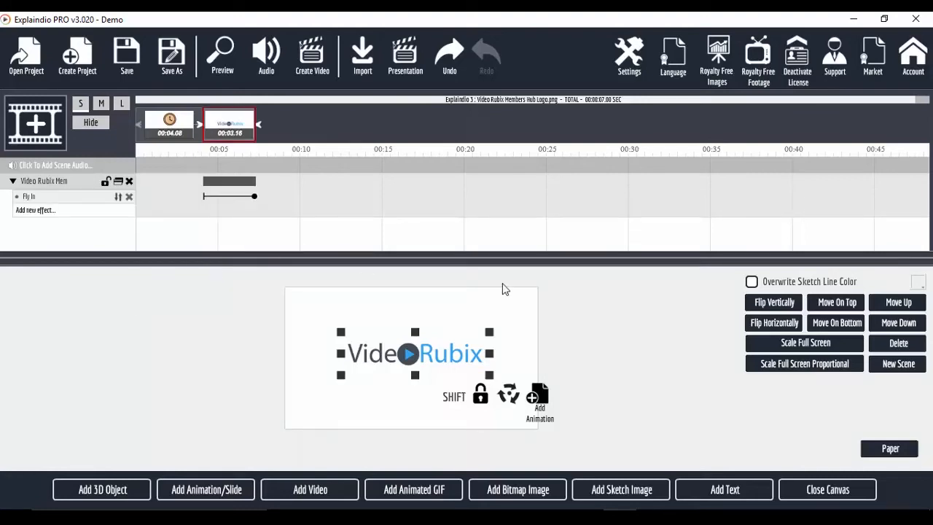
left_click(824, 490)
Add the text "A Comprehensive Video Creation Training" and position it directly beneath the logo.
left_click(713, 491)
left_click_drag(417, 368, 416, 394)
triple_click(787, 314)
type("A")
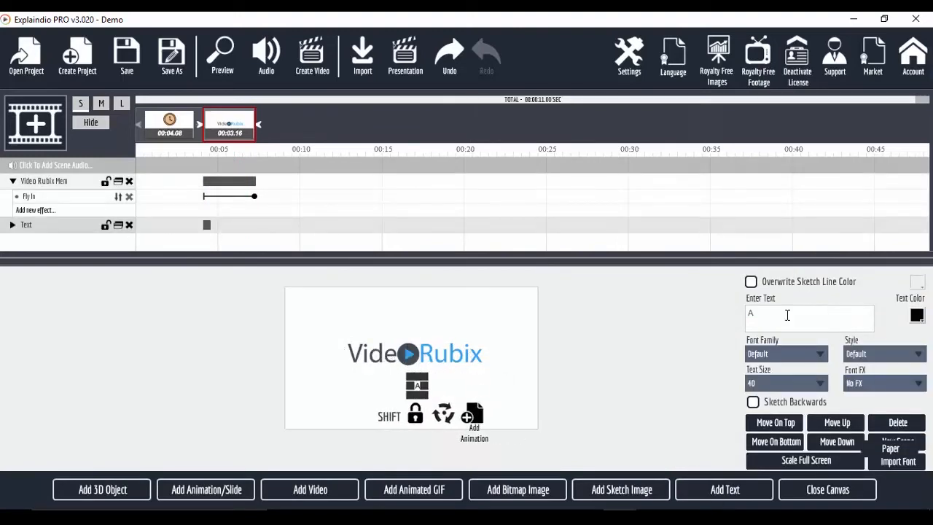
type(" Comprehensive Vidfeo")
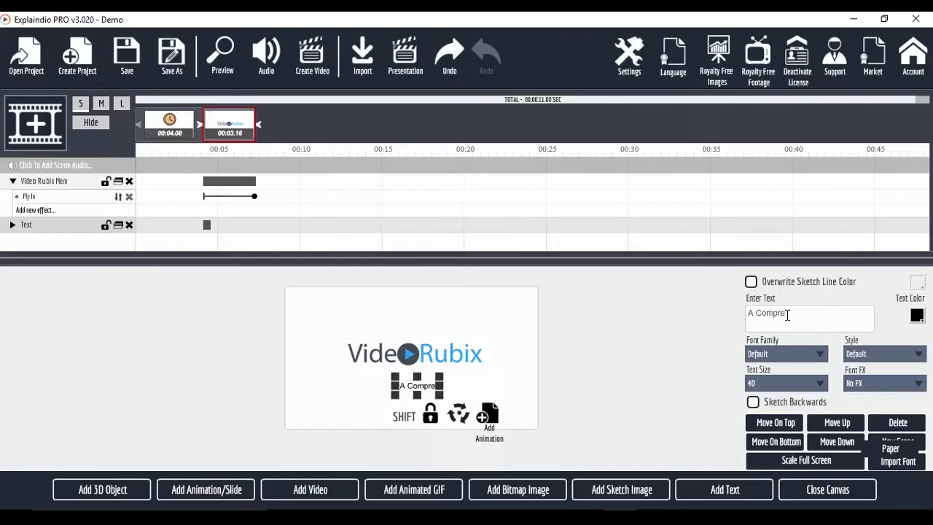
key("BackSpace")
key("BackSpace")
key("BackSpace")
type("eo Creation Training")
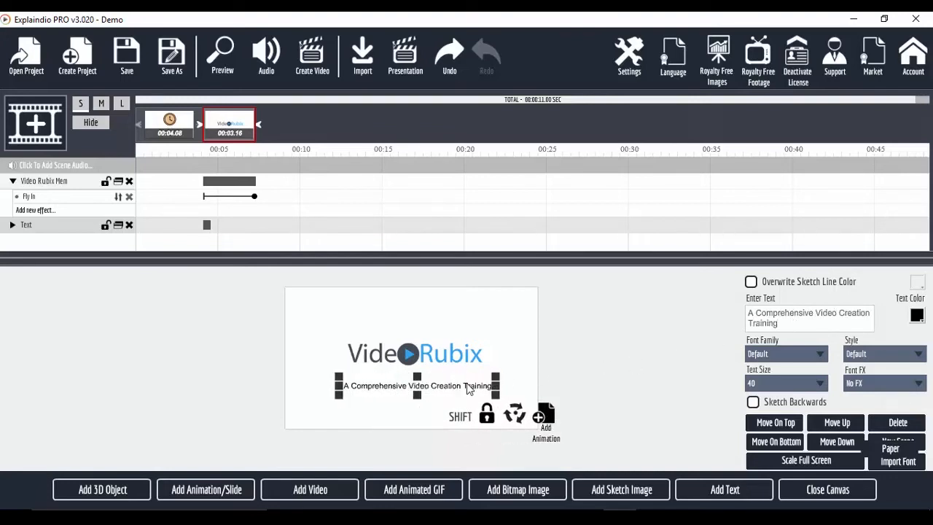
left_click_drag(472, 386, 464, 377)
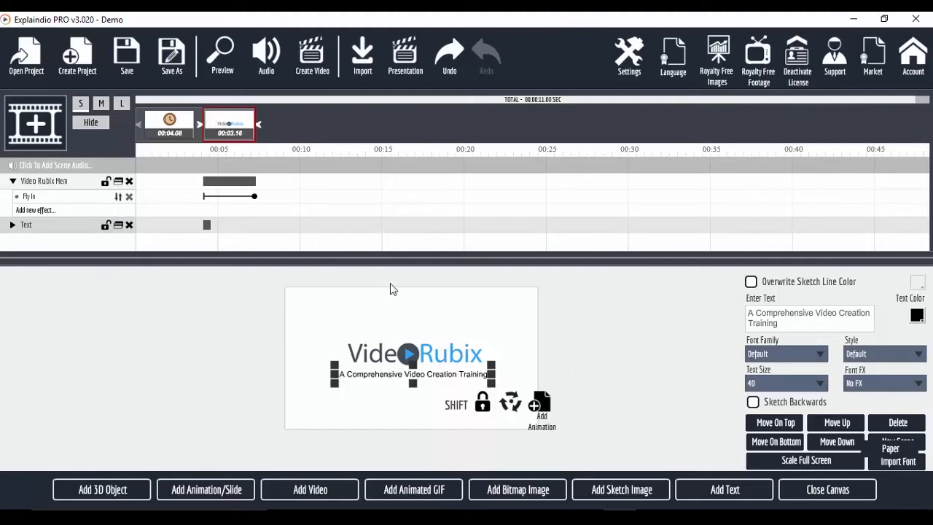
Shorten the logo's Fly In effect to about 1.5 seconds and delay the text layer to start as it ends.
left_click_drag(207, 224, 232, 224)
left_click_drag(255, 198, 230, 224)
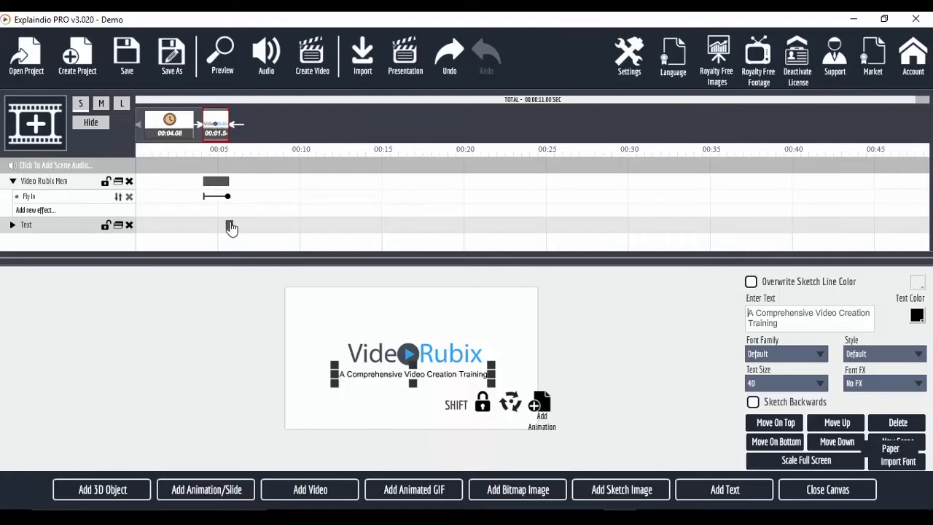
Apply a Morph effect to the text layer, shortened to bring the scene to 3.00 seconds.
left_click(13, 226)
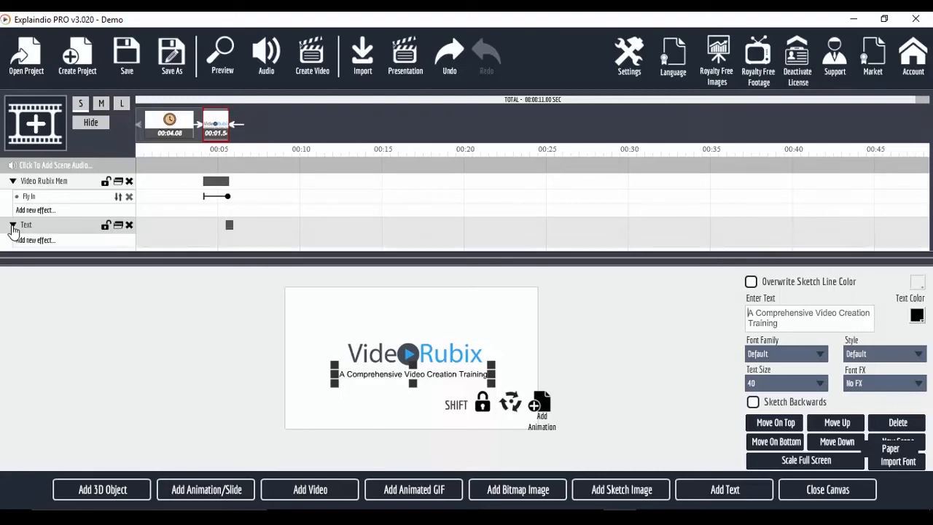
left_click(66, 242)
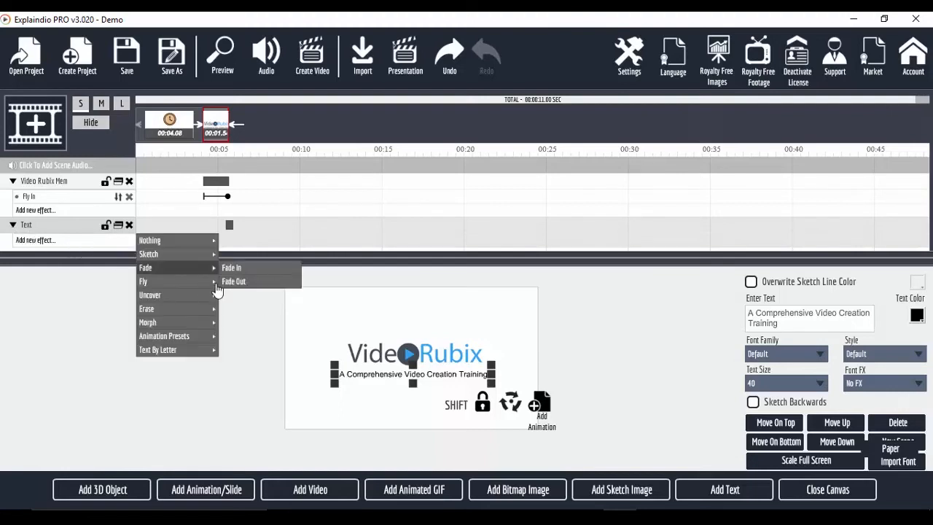
mouse_move(216, 323)
left_click(227, 322)
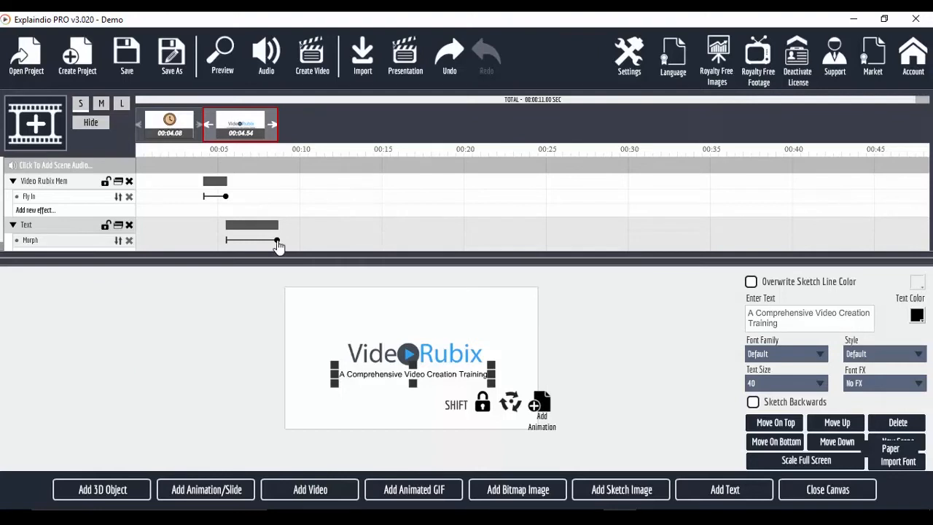
left_click_drag(277, 242, 251, 244)
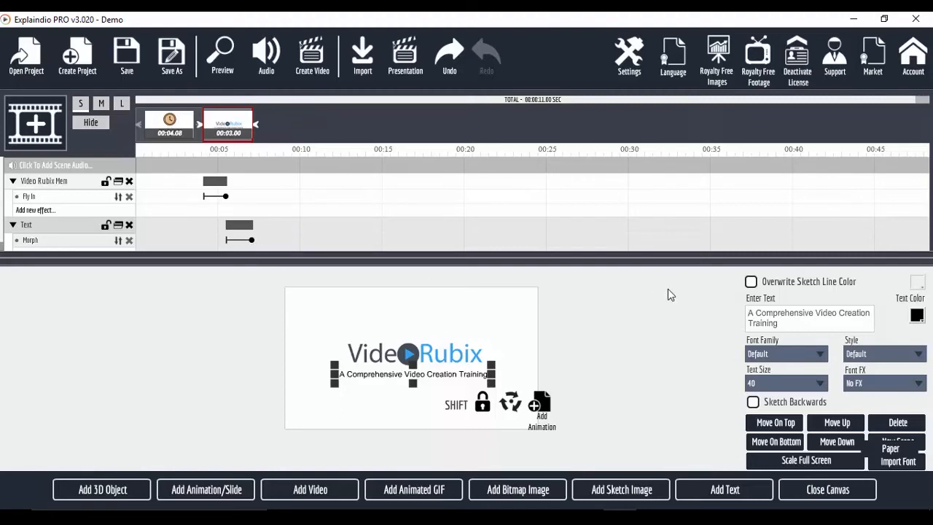
Set the pause after the Morph effect to 51 frames (2.1 seconds), preview the whole project and return to the canvas.
left_click(849, 494)
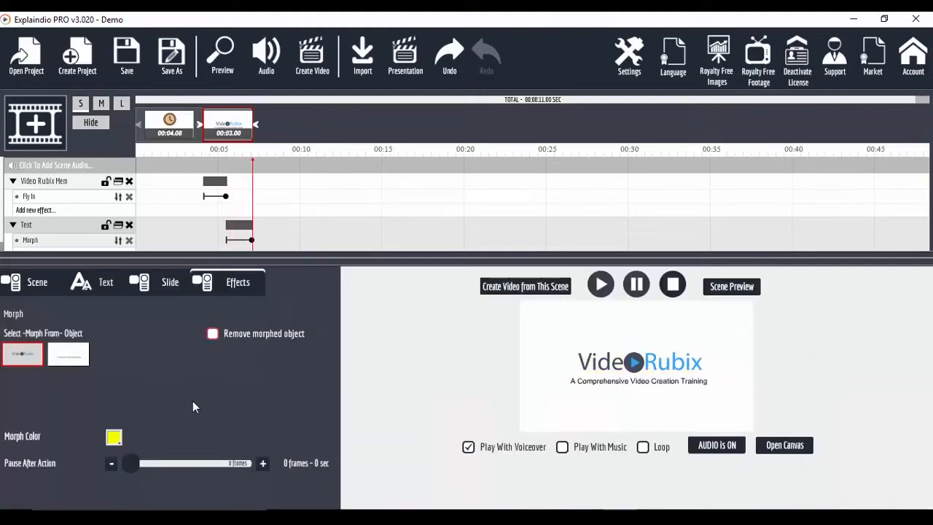
left_click_drag(130, 464, 147, 463)
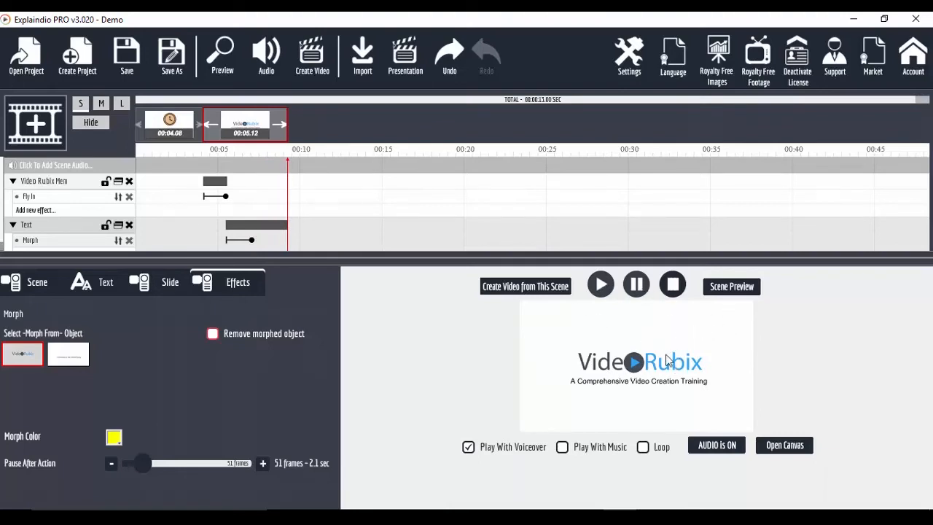
left_click(220, 55)
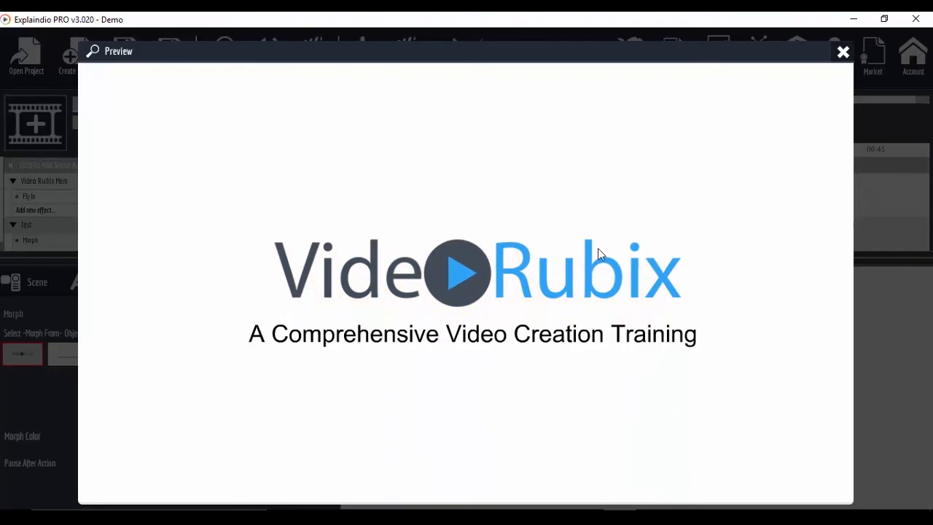
left_click(843, 54)
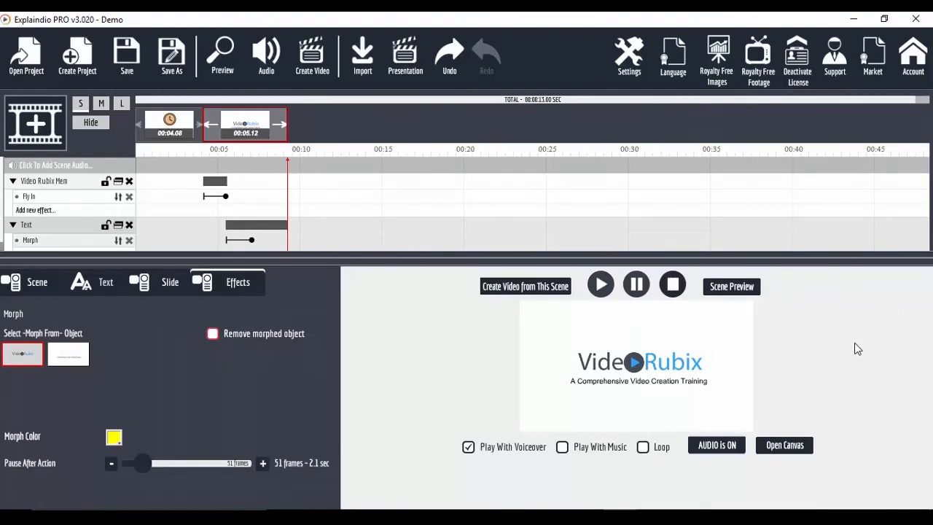
left_click(796, 445)
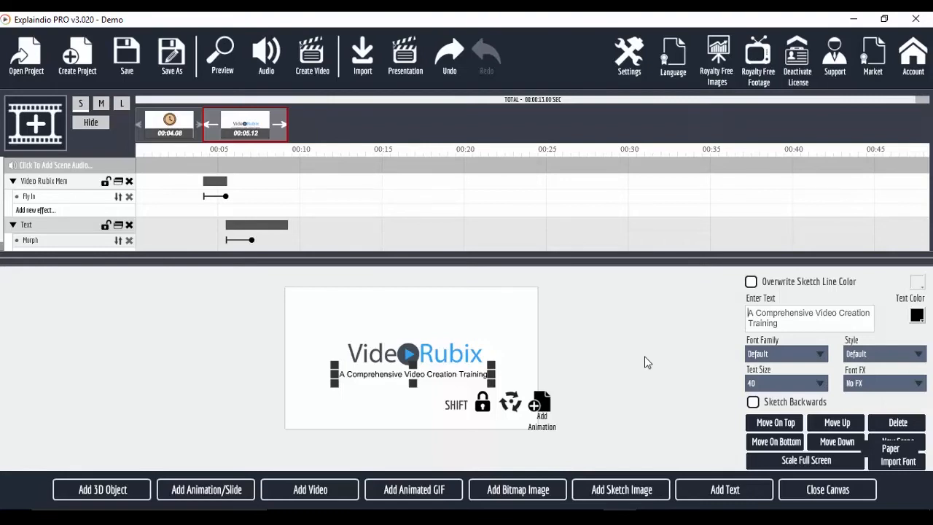
Create a new scene and import the Applicants video from the local Explaindio 3 folder with Don't Sketch enabled.
left_click(40, 119)
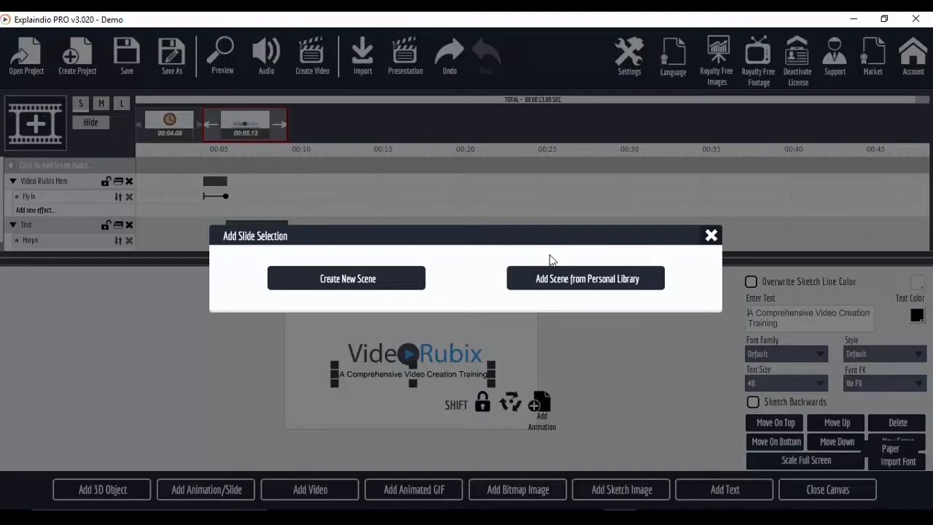
left_click(375, 282)
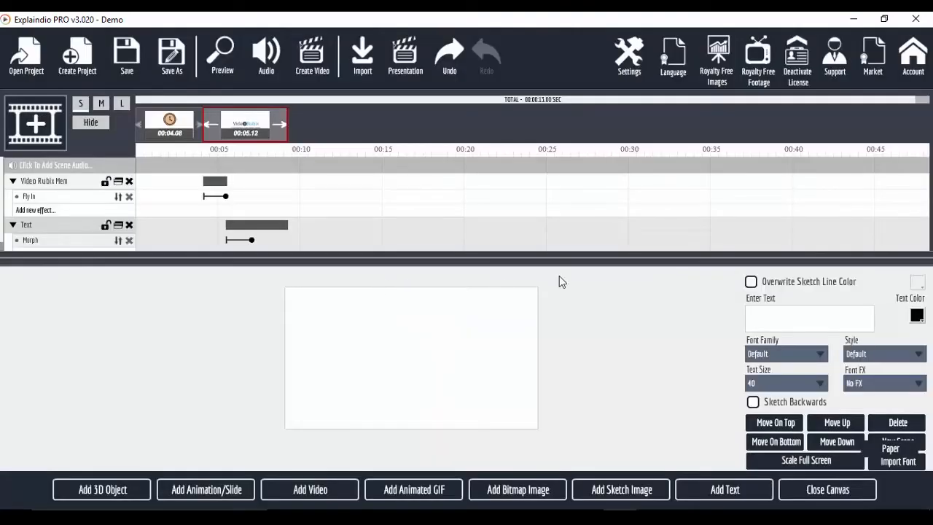
left_click(315, 495)
left_click(391, 284)
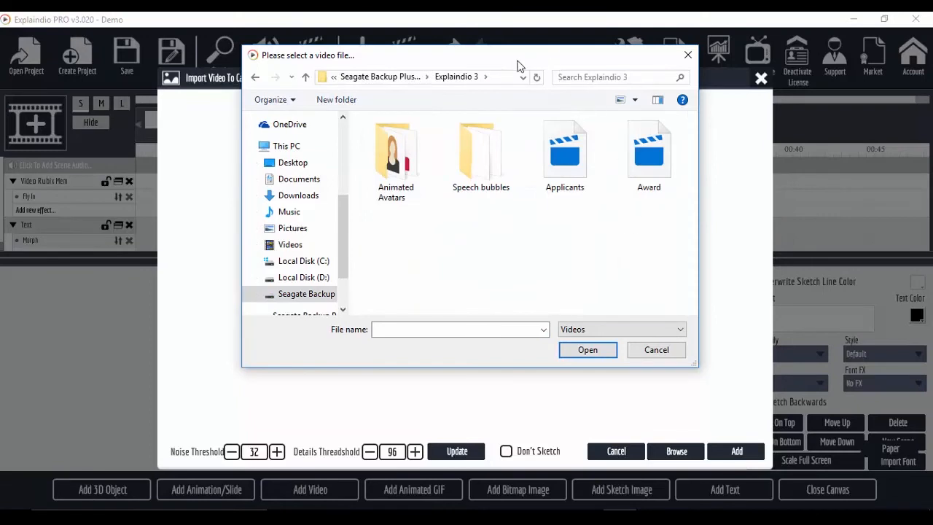
left_click_drag(517, 62, 570, 77)
left_click(626, 177)
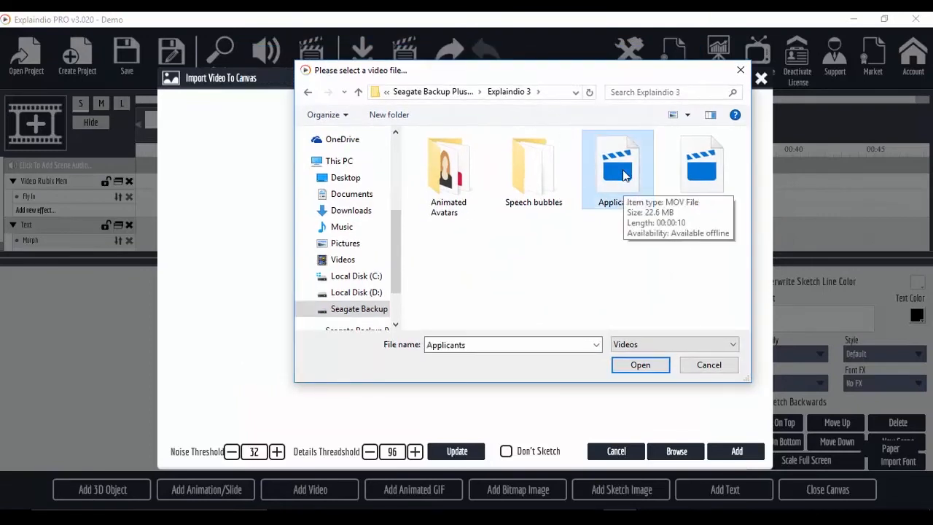
left_click(640, 366)
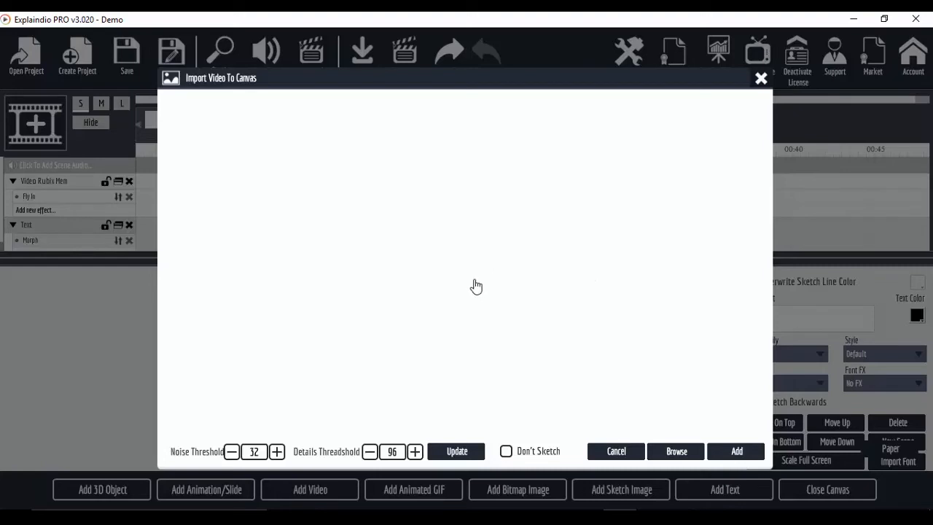
left_click(505, 452)
left_click(732, 452)
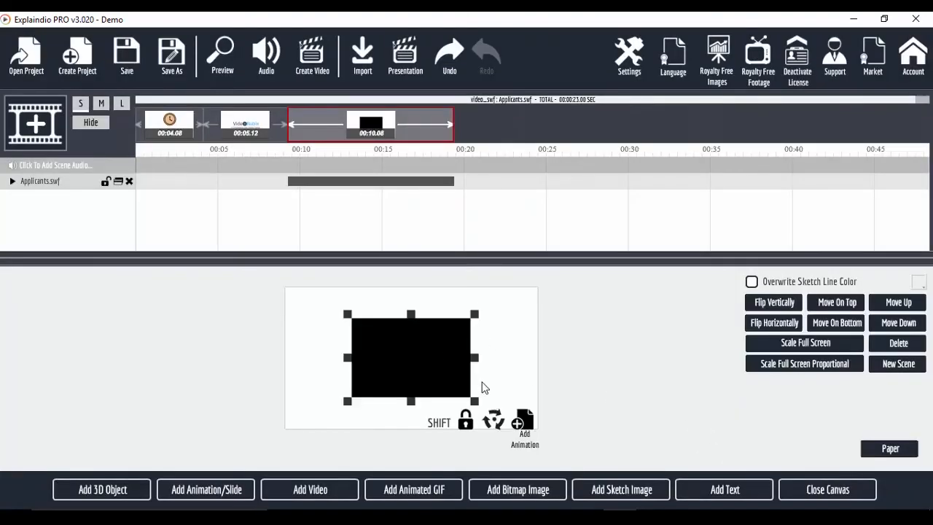
Enlarge the Applicants video near the canvas centre, preview the scene and return to the canvas.
left_click_drag(474, 400, 502, 418)
left_click_drag(450, 375, 445, 360)
left_click(867, 490)
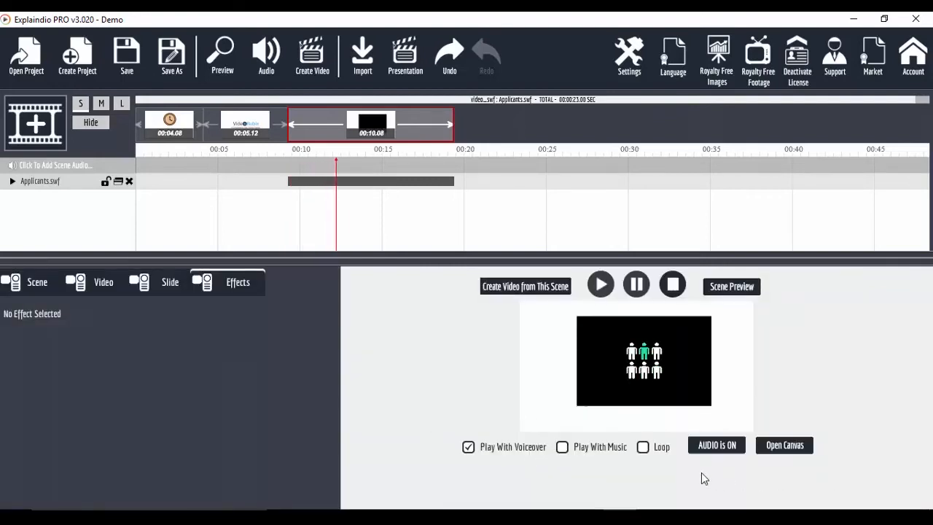
left_click(636, 286)
left_click(787, 445)
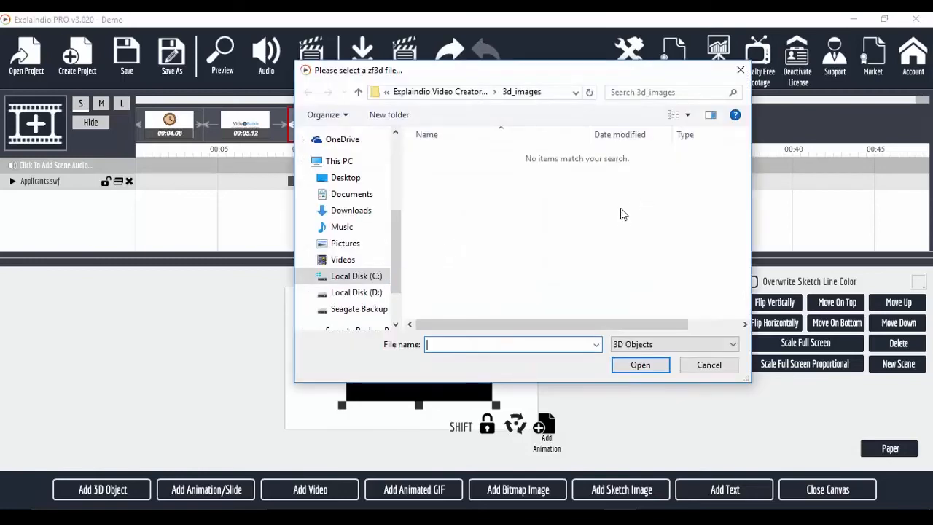
left_click(711, 365)
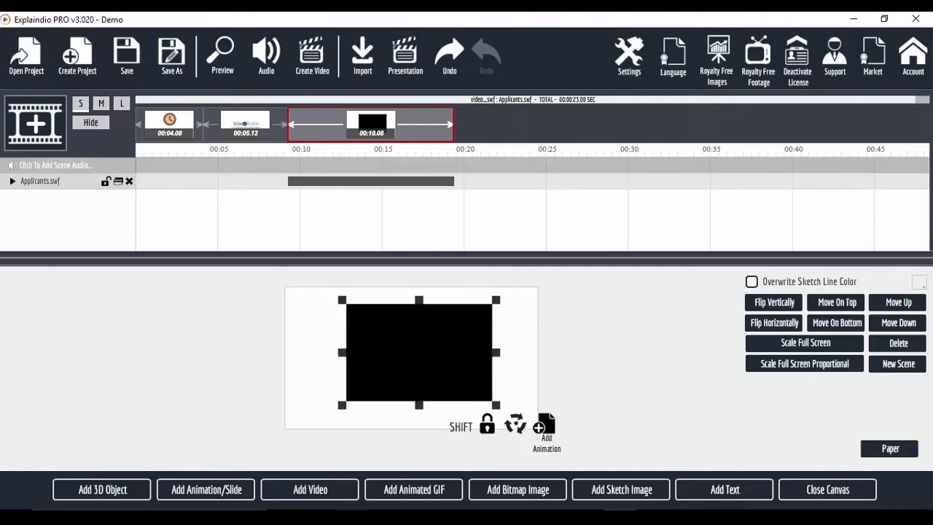
Switch to File Explorer and play the Call centre and Designer clips from the Animated Avatars folder.
left_click(354, 516)
left_click_drag(579, 88, 531, 71)
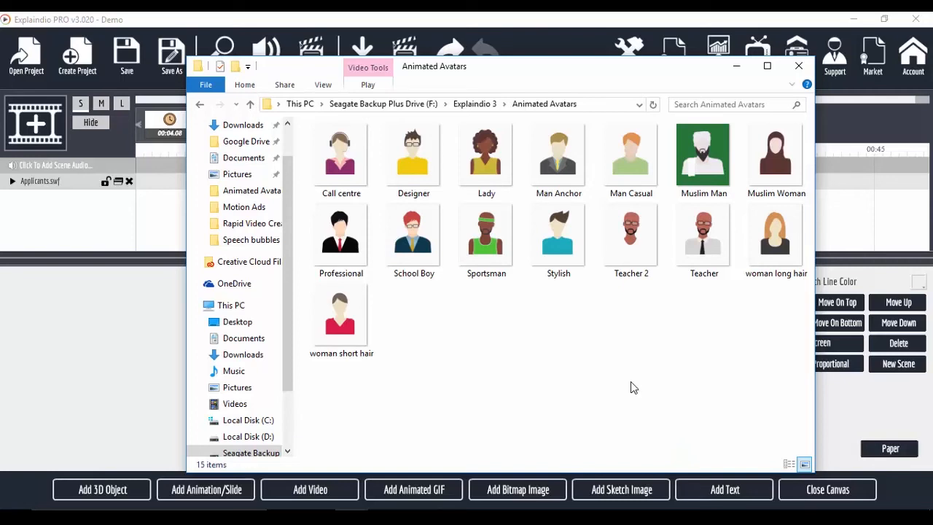
double_click(331, 155)
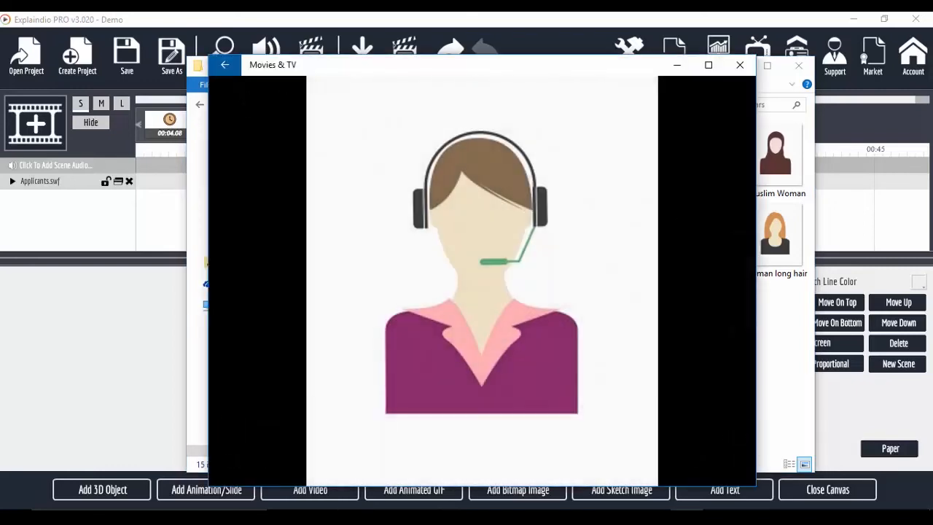
left_click(741, 65)
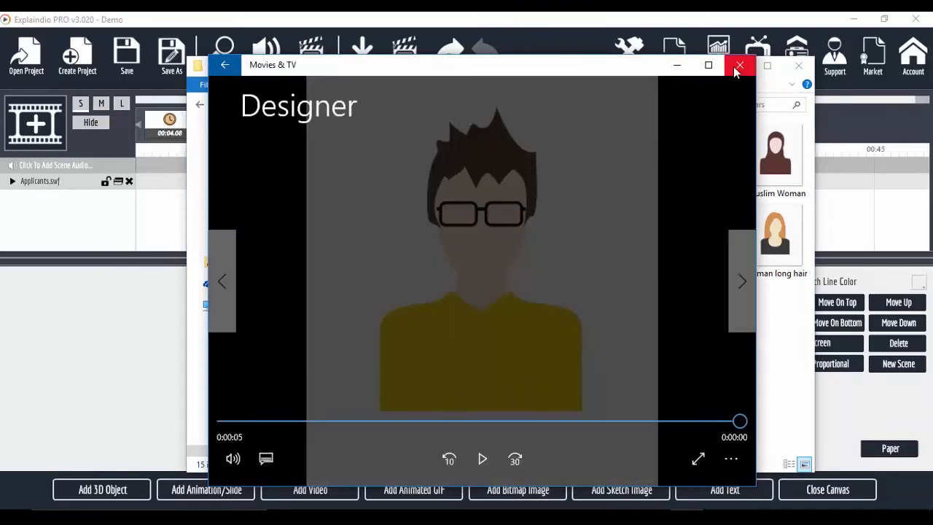
left_click(739, 66)
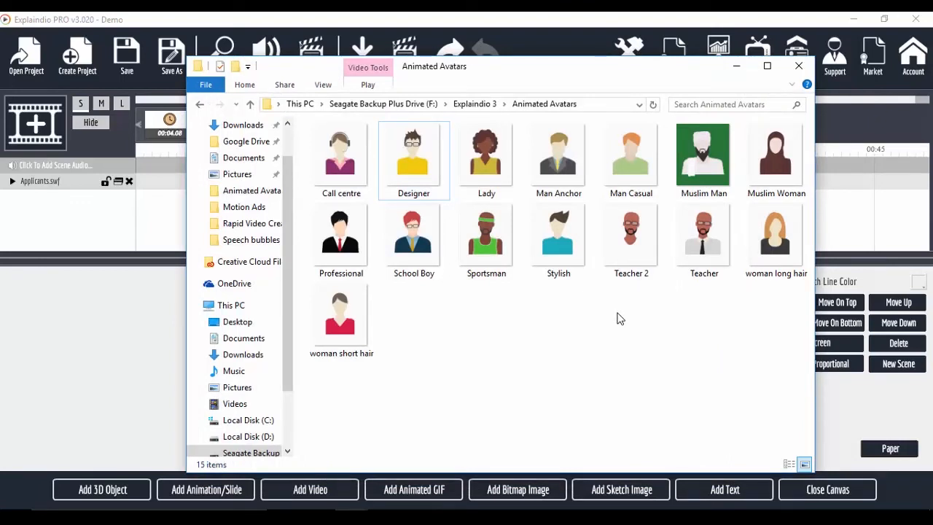
Browse the Speech bubbles folder and play the Speech Bubble Cloud1 and Speech Bubble Cloud2 clips.
left_click(471, 107)
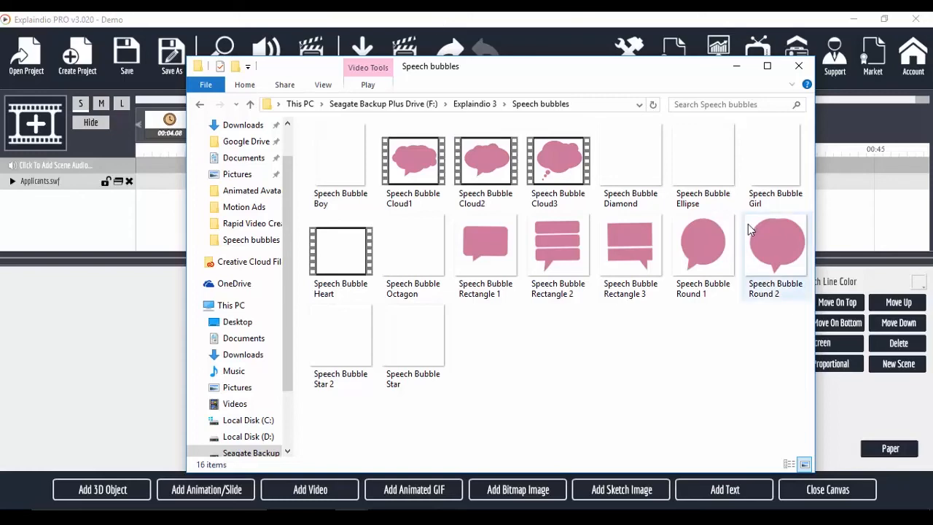
left_click_drag(517, 66, 546, 69)
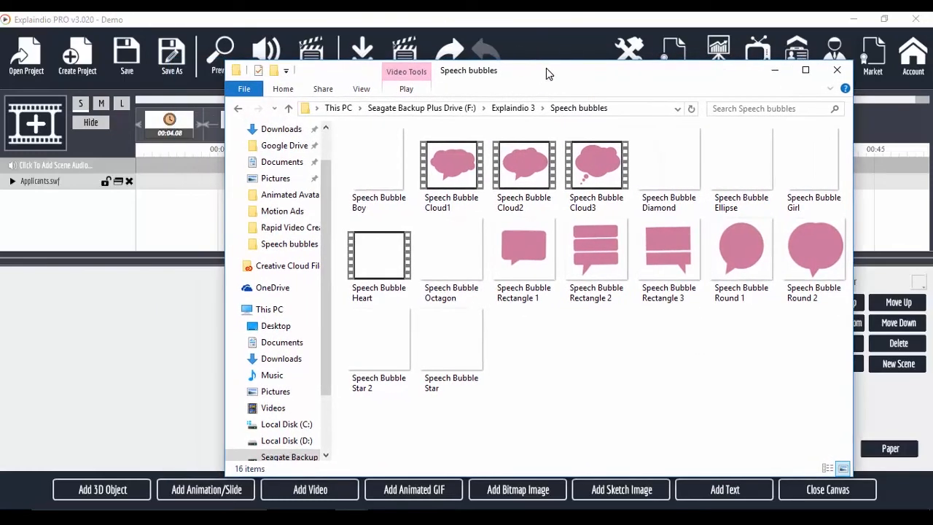
double_click(451, 164)
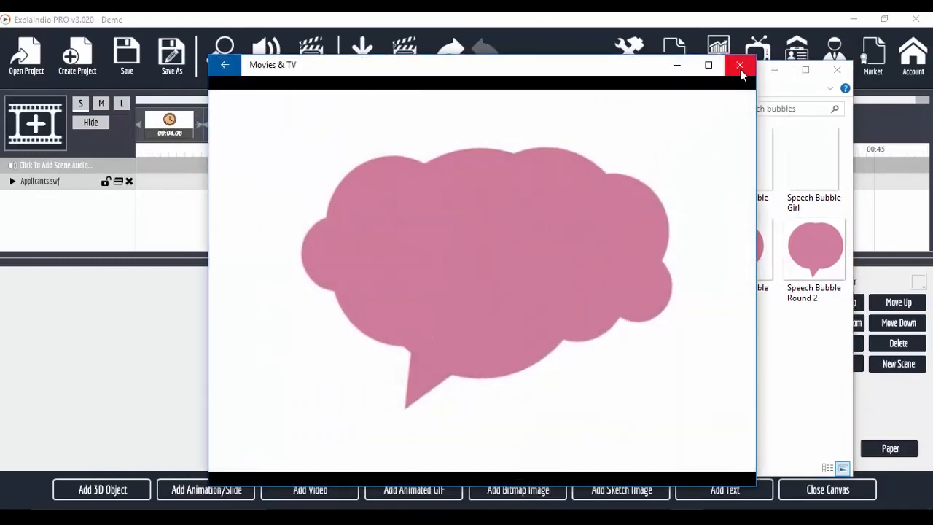
left_click(739, 64)
left_click(535, 176)
double_click(534, 176)
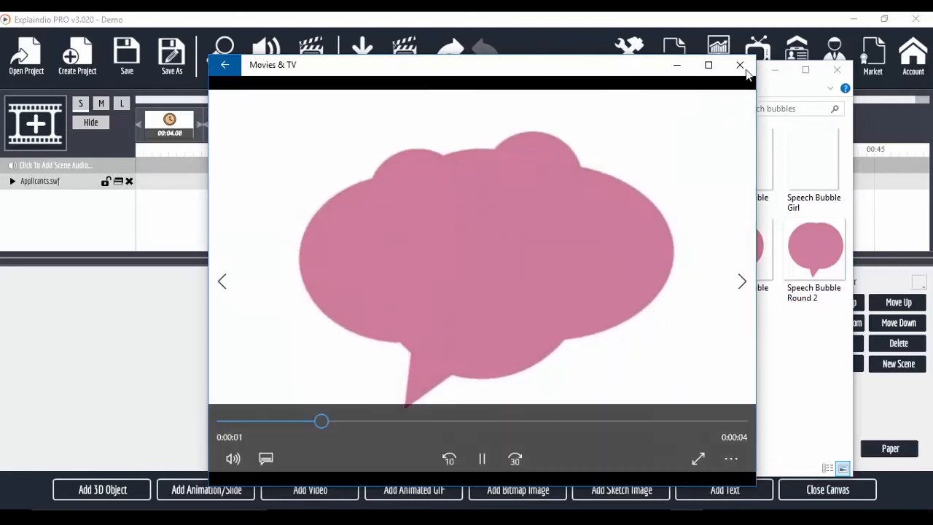
left_click(741, 64)
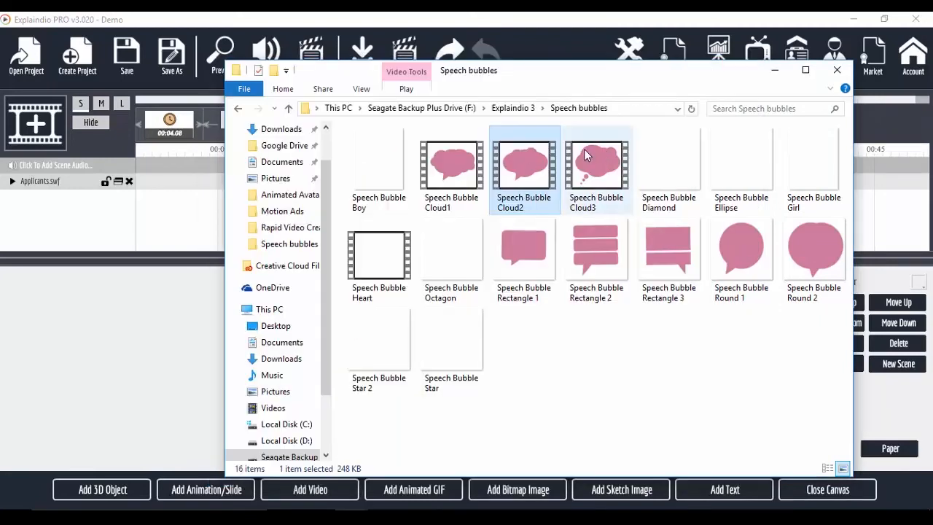
Review the clips in the Animated Avatars folder again and switch back to Explaindio.
left_click(512, 107)
double_click(395, 182)
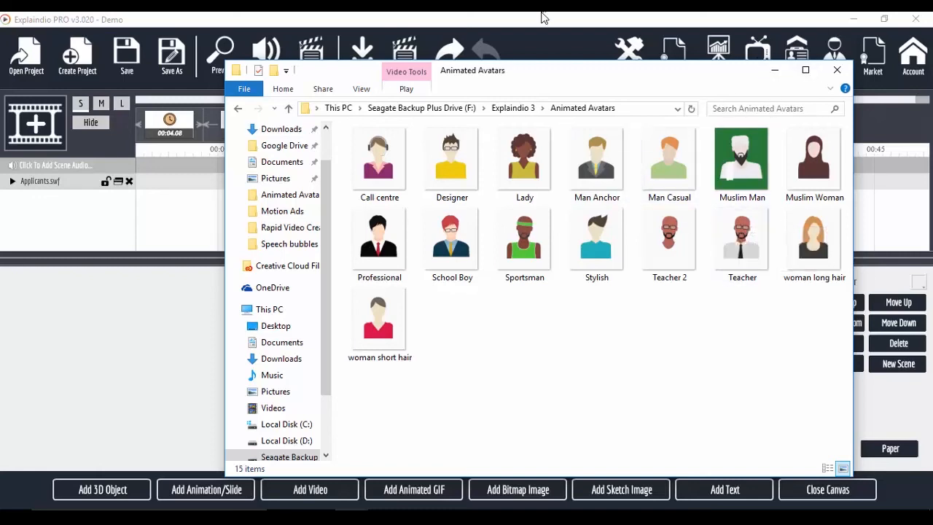
left_click(541, 17)
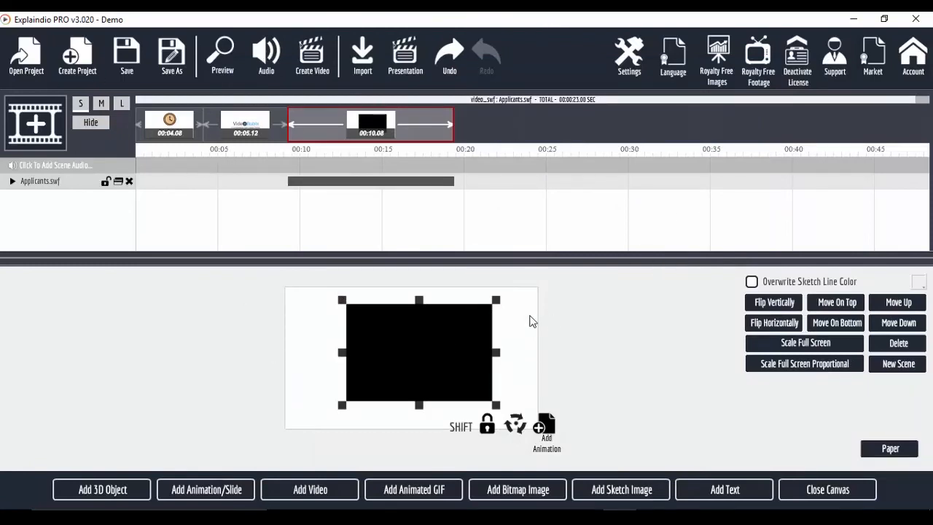
Create a new scene and import the Call centre video from the Animated Avatars folder without sketching.
left_click(35, 129)
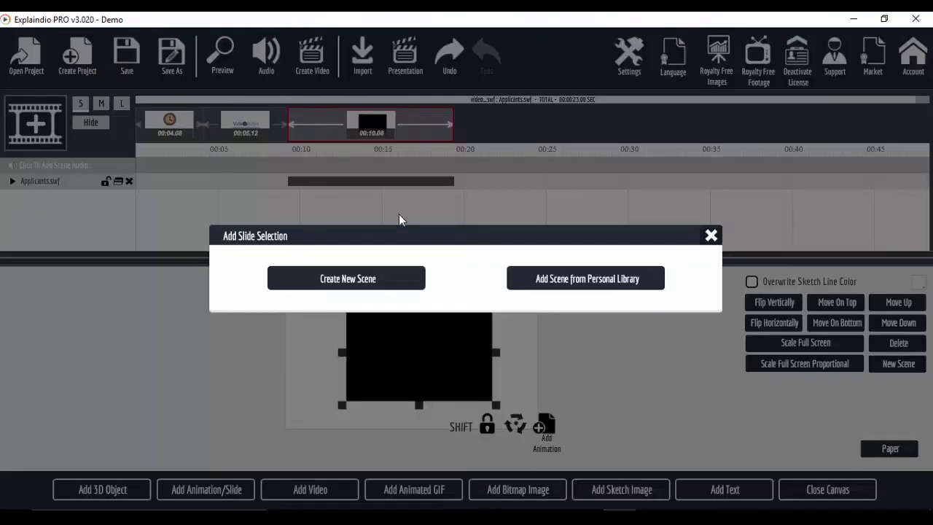
left_click(360, 278)
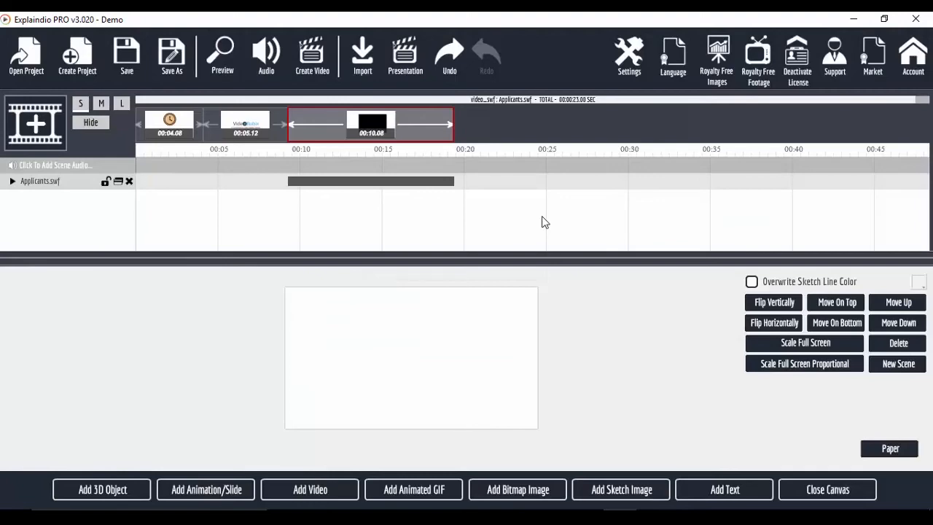
left_click(328, 492)
left_click(393, 279)
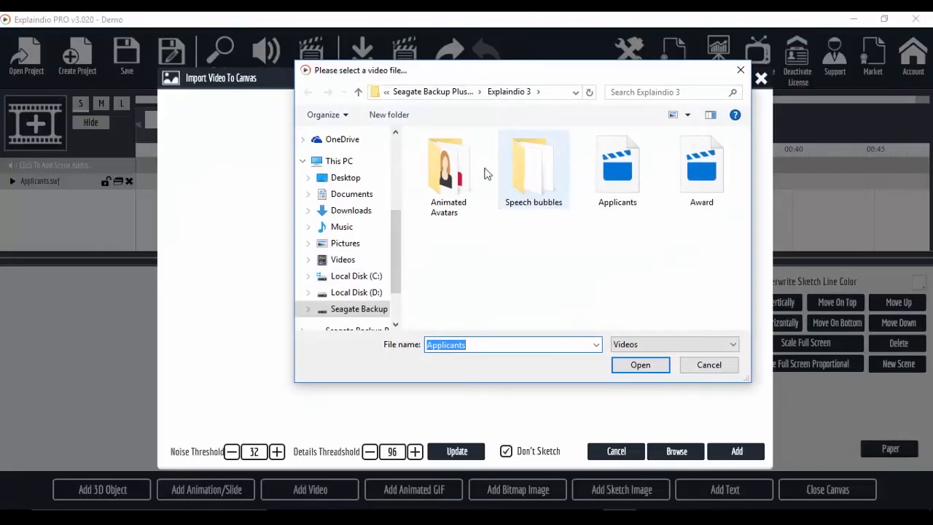
double_click(461, 172)
left_click(451, 174)
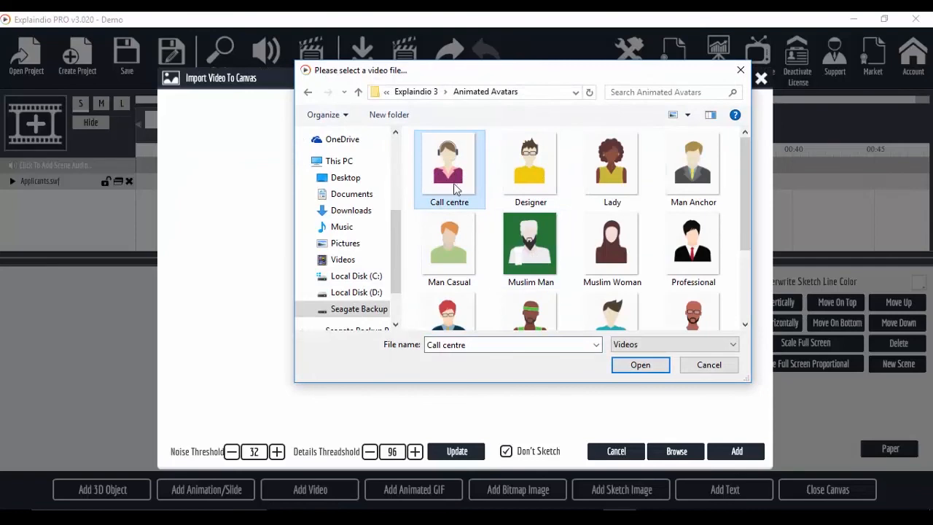
left_click(639, 364)
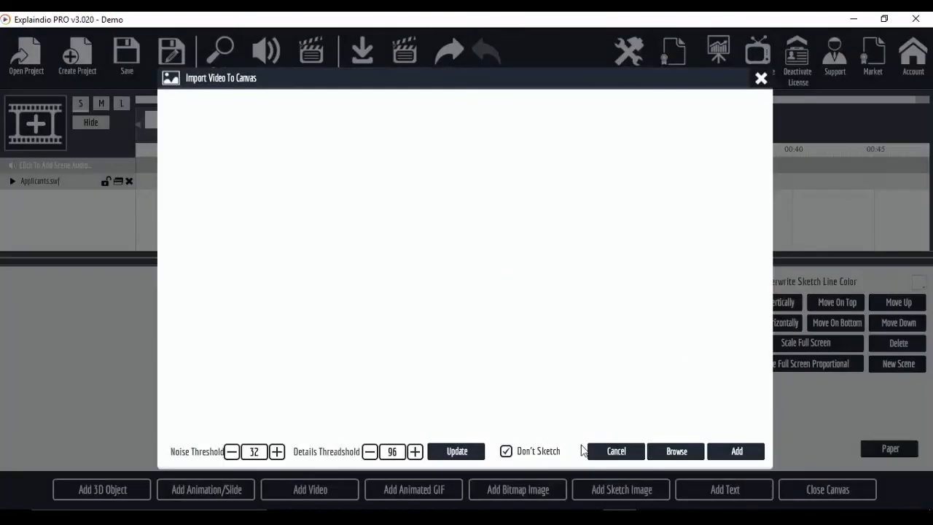
left_click(735, 456)
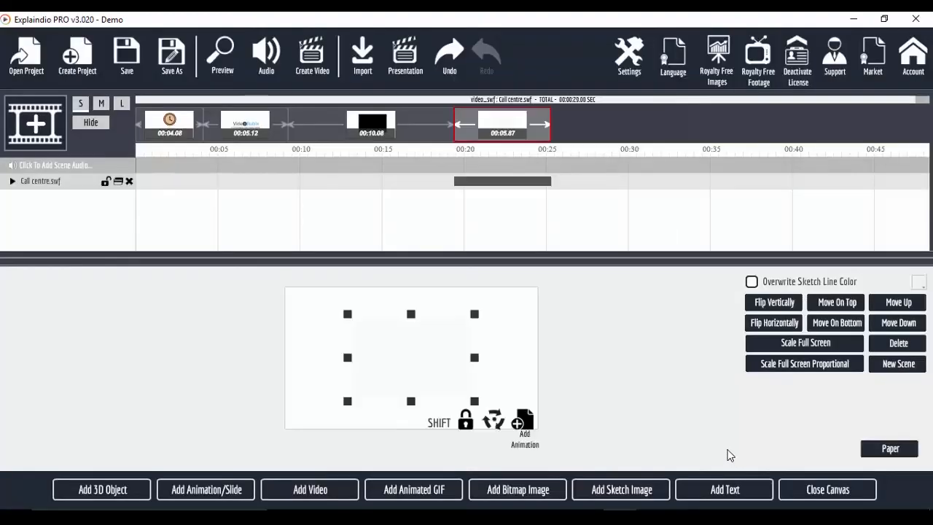
Stretch the Call centre avatar to nearly the full canvas height and move it to the canvas's left half, previewing the scene before and after.
left_click(837, 490)
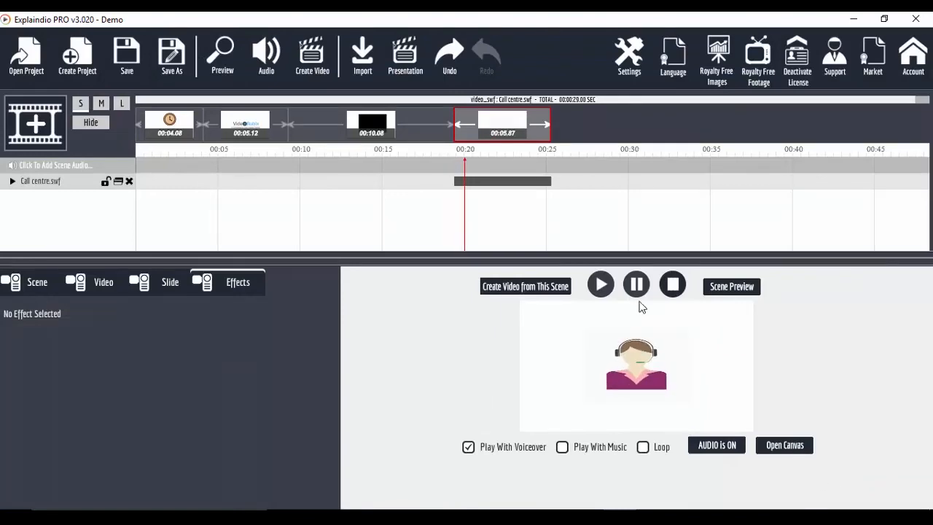
left_click(785, 445)
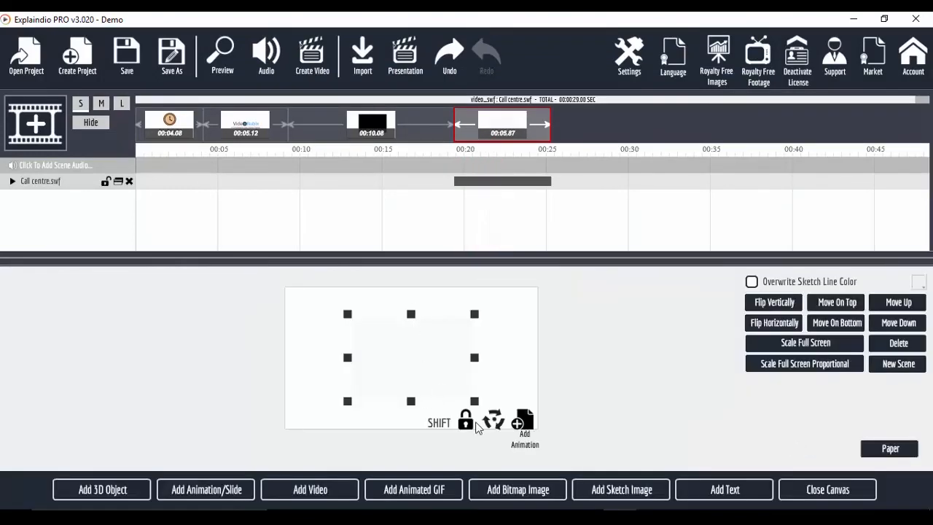
left_click_drag(412, 403, 412, 423)
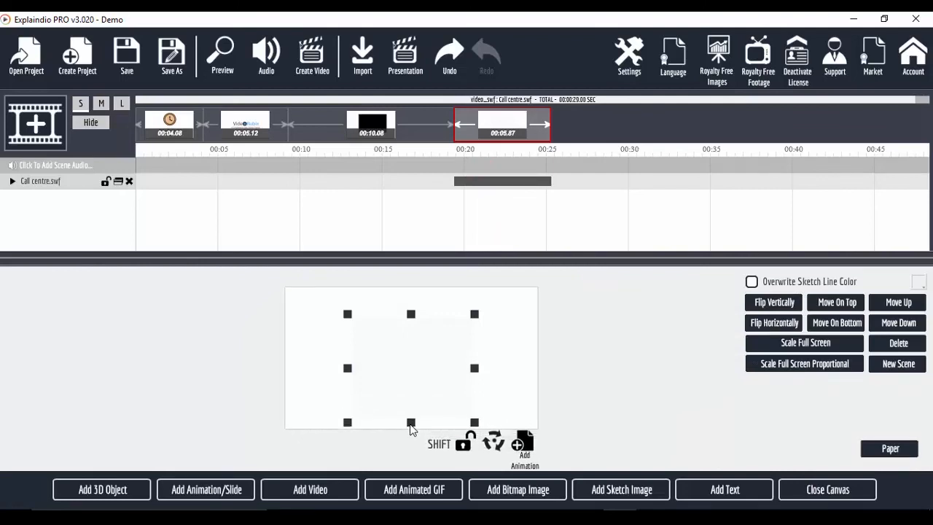
left_click_drag(411, 315, 411, 295)
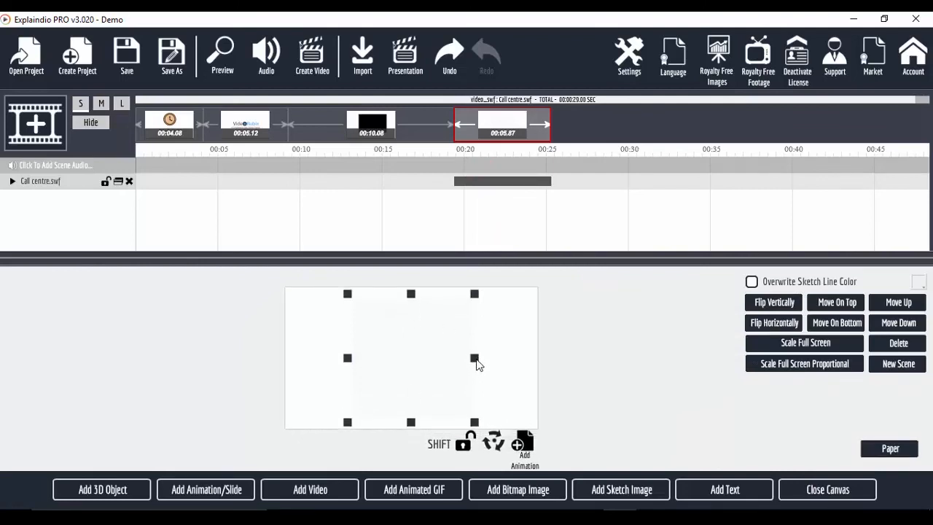
left_click_drag(468, 357, 373, 343)
left_click(828, 492)
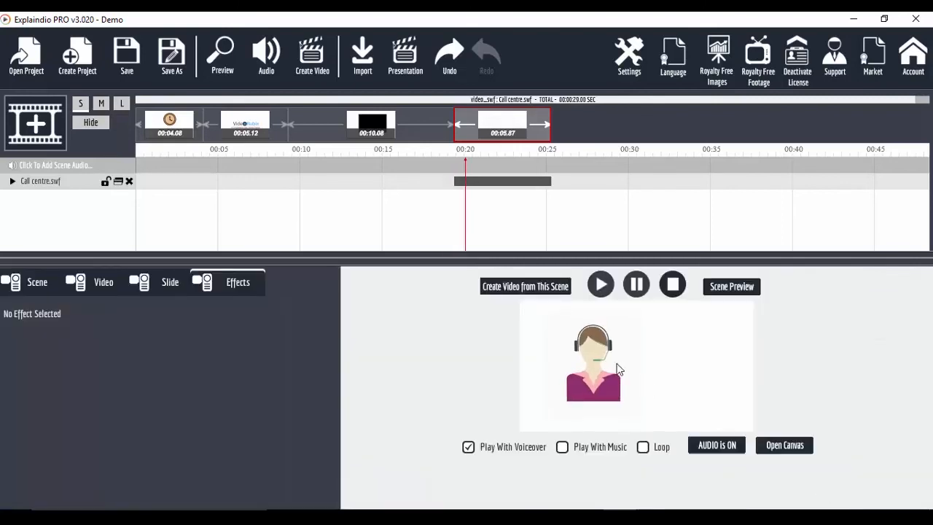
left_click(797, 446)
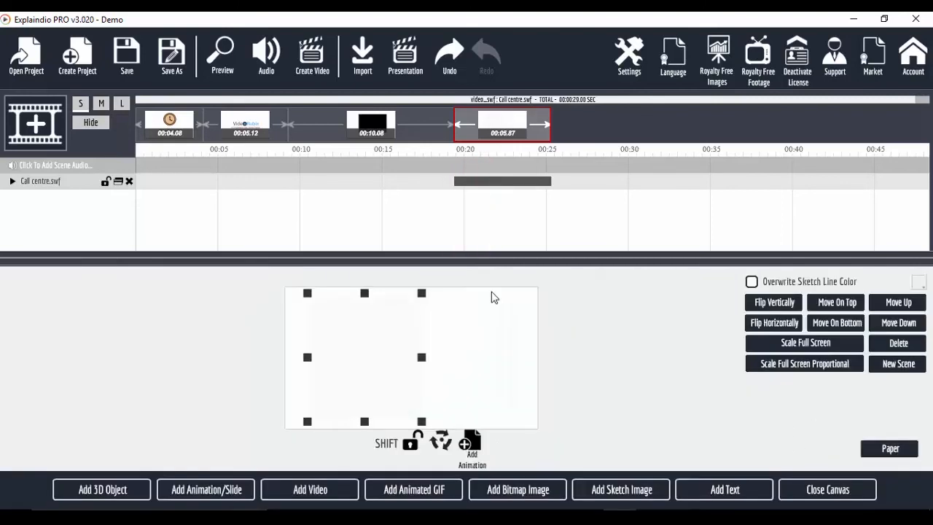
Import the Speech Bubble Rectangle 1 video from the Speech bubbles folder into the Call centre scene without sketching.
left_click(322, 493)
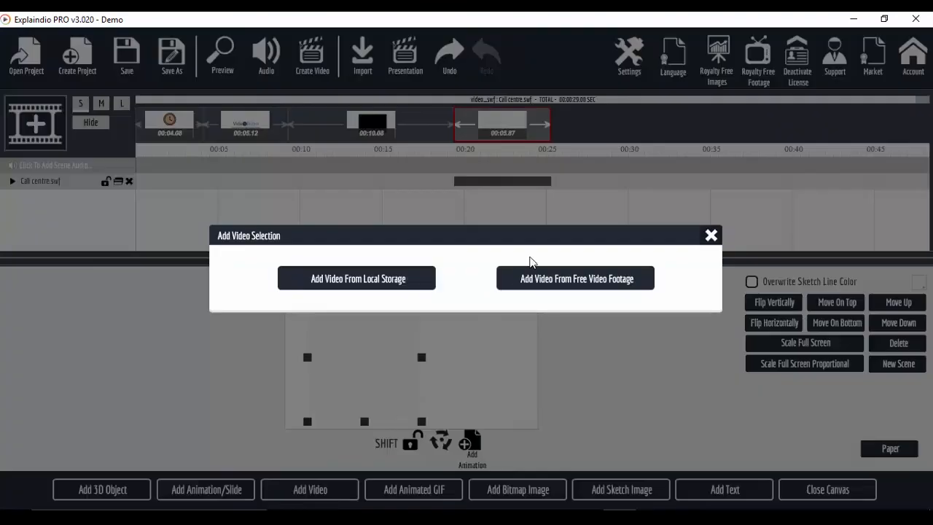
left_click(405, 281)
left_click(417, 91)
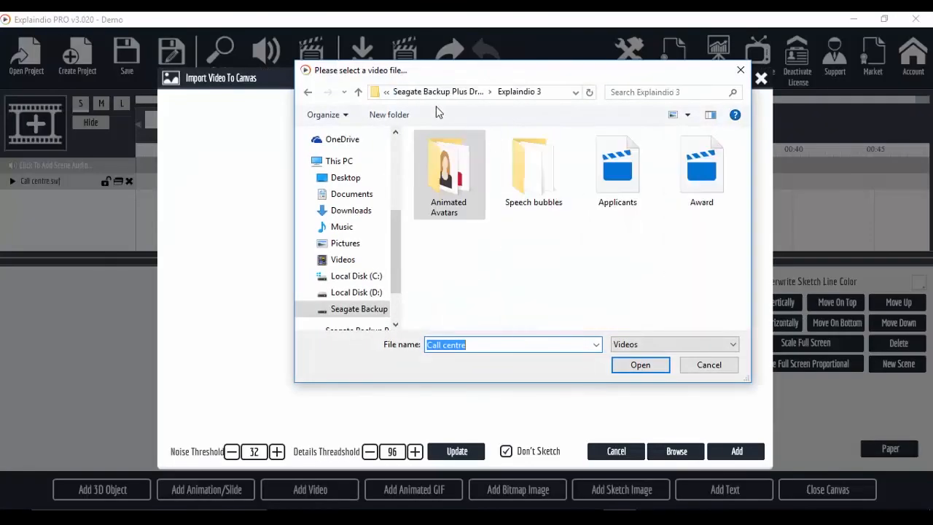
double_click(565, 161)
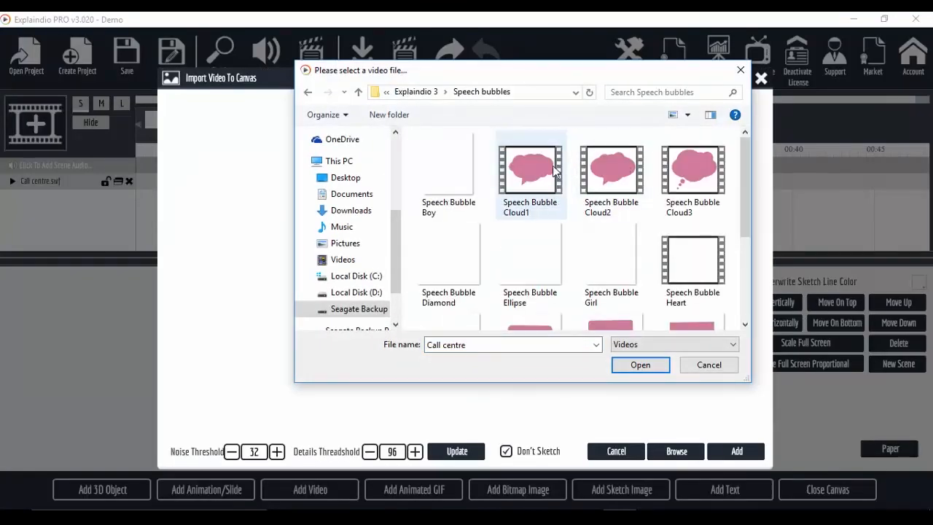
left_click(530, 166)
scroll(599, 223, "down", 3)
left_click(546, 198)
left_click(641, 367)
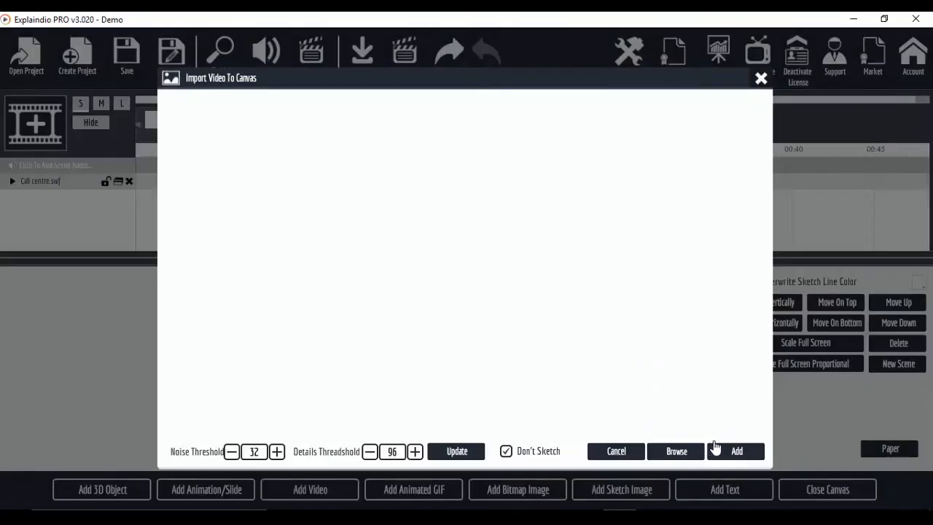
left_click(744, 453)
Unlock the speech bubble's proportions, make it slightly taller, and place it against the canvas's upper-right edge beside the avatar, previewing the scene.
left_click_drag(406, 344, 440, 331)
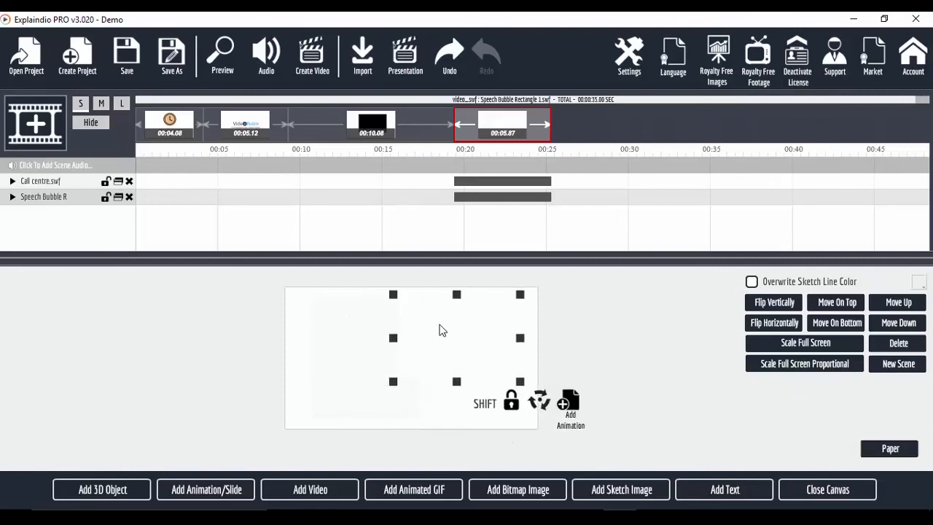
left_click(513, 404)
left_click_drag(456, 382, 457, 398)
left_click(827, 490)
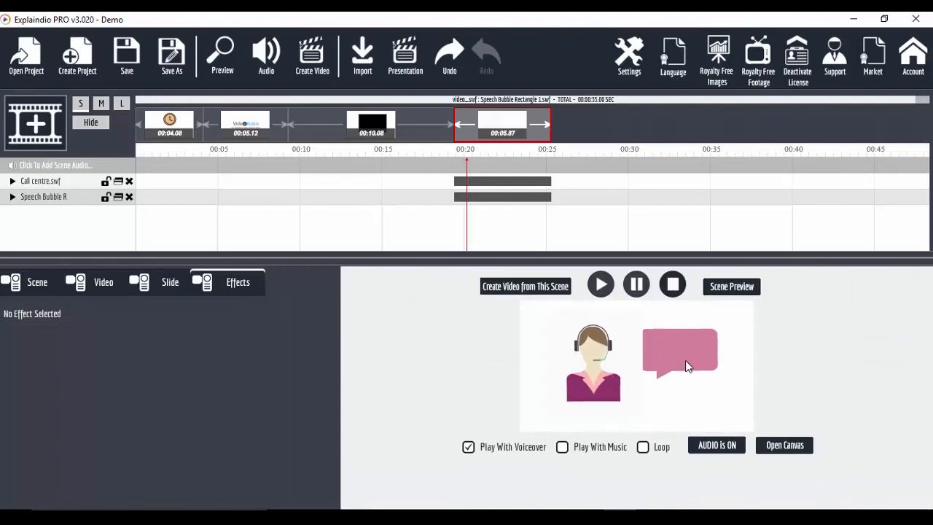
left_click(790, 447)
left_click_drag(416, 332, 434, 328)
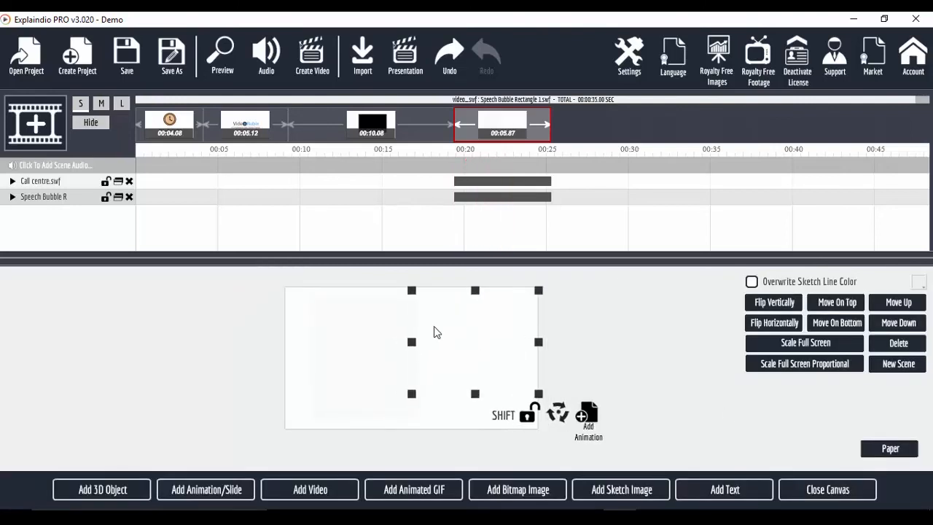
left_click(835, 493)
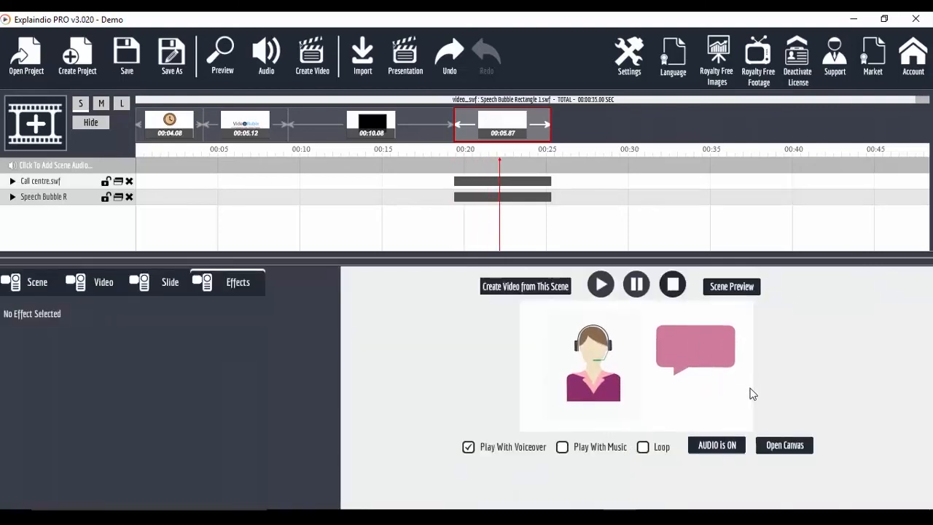
Check the speech bubble on the canvas and in the scene preview, and switch to the Animated Avatars folder in File Explorer.
left_click(781, 447)
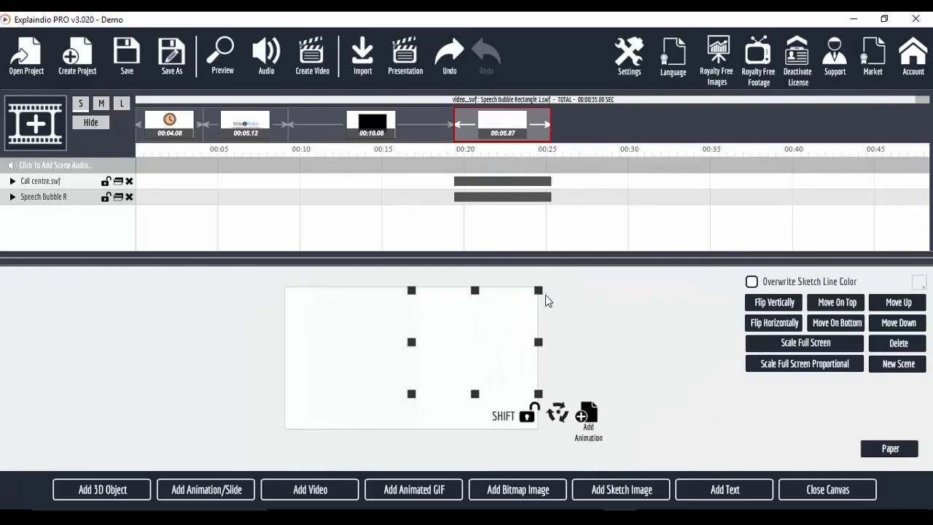
left_click(796, 491)
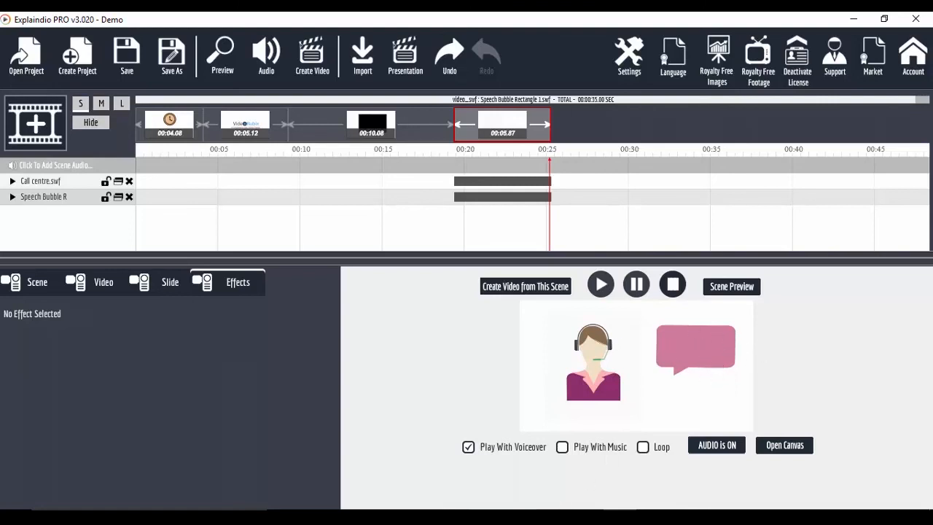
left_click(554, 517)
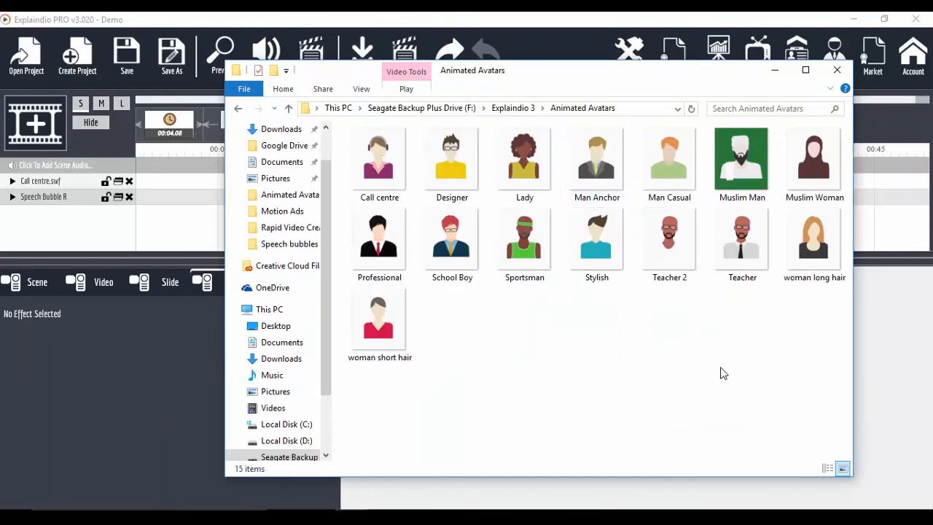